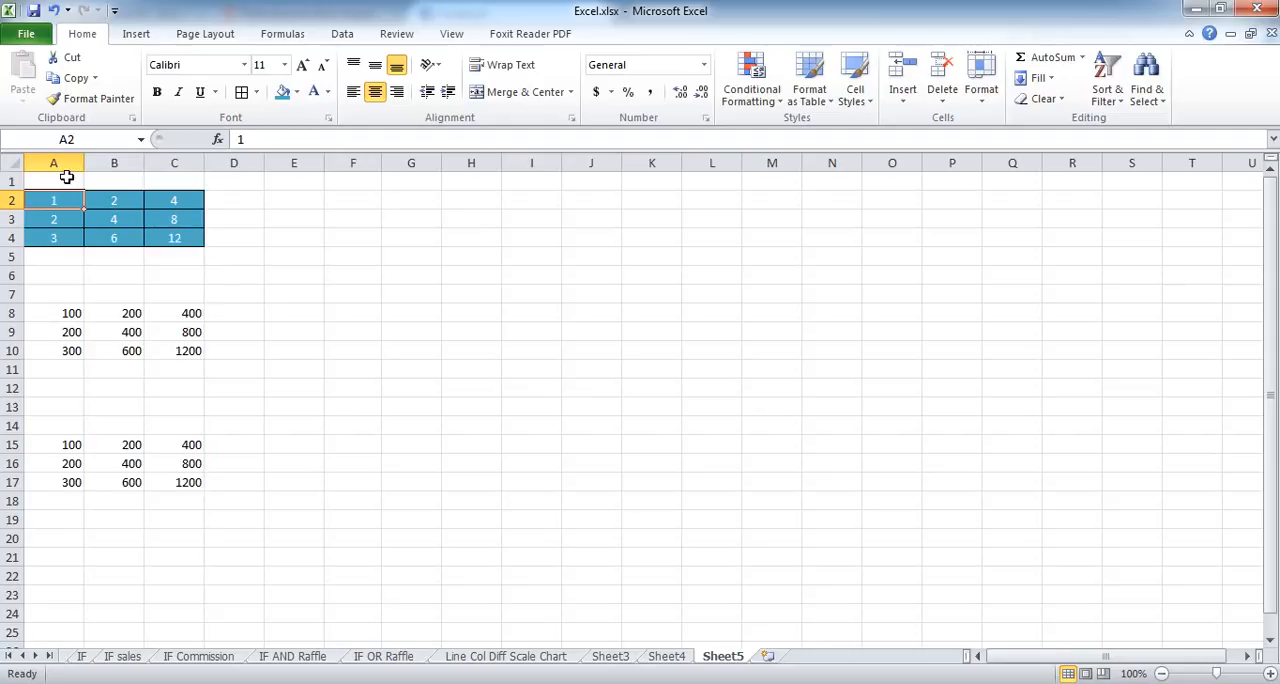
Step: Copy the blue table in A2:C4 and paste it with a regular paste starting at F2
left_click(66, 82)
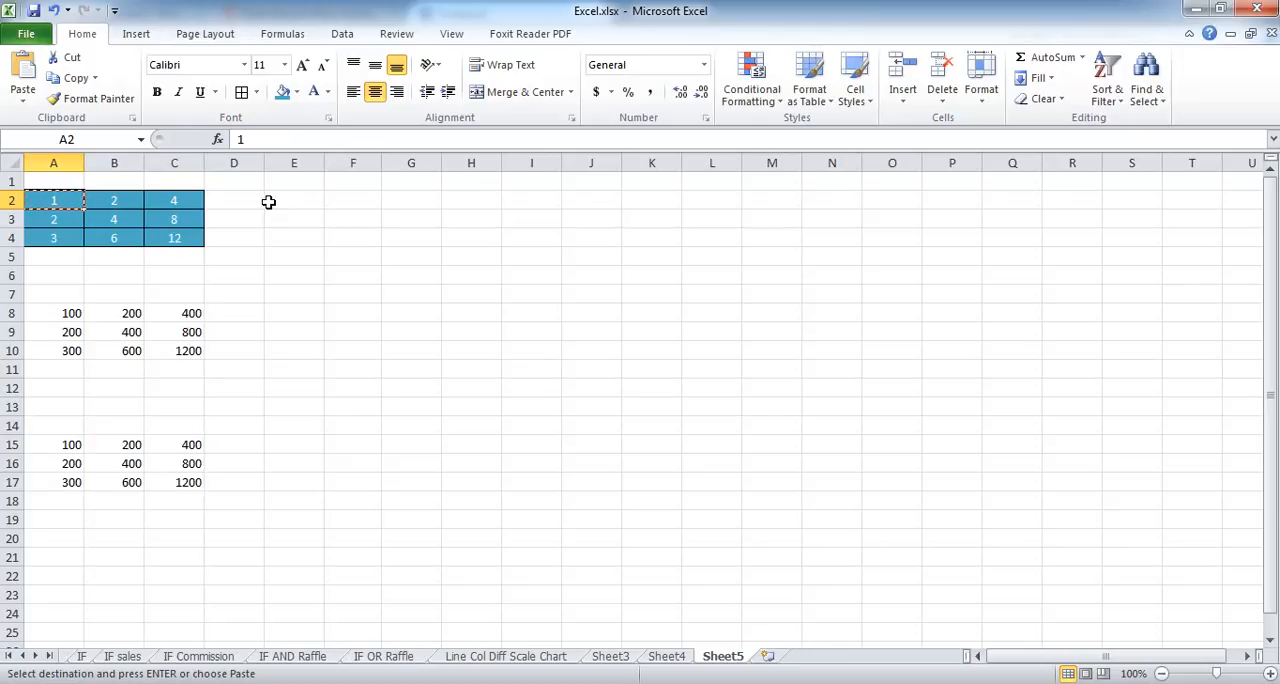
left_click_drag(45, 200, 170, 236)
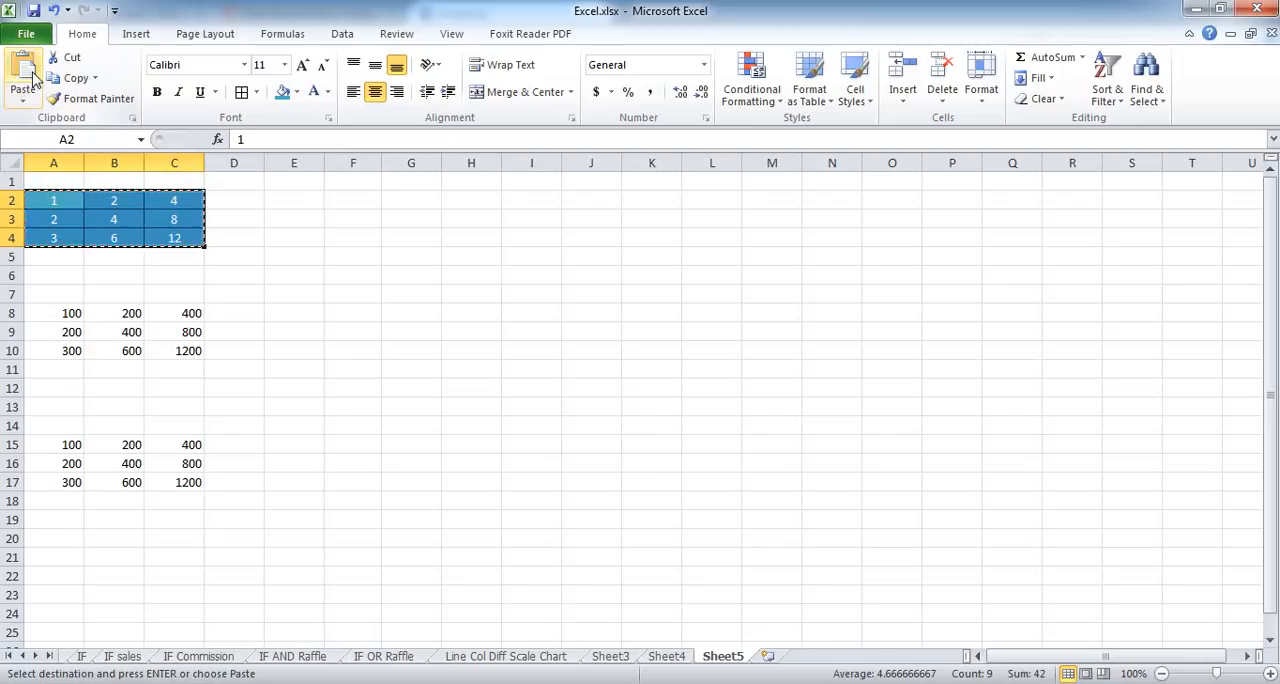
left_click(349, 201)
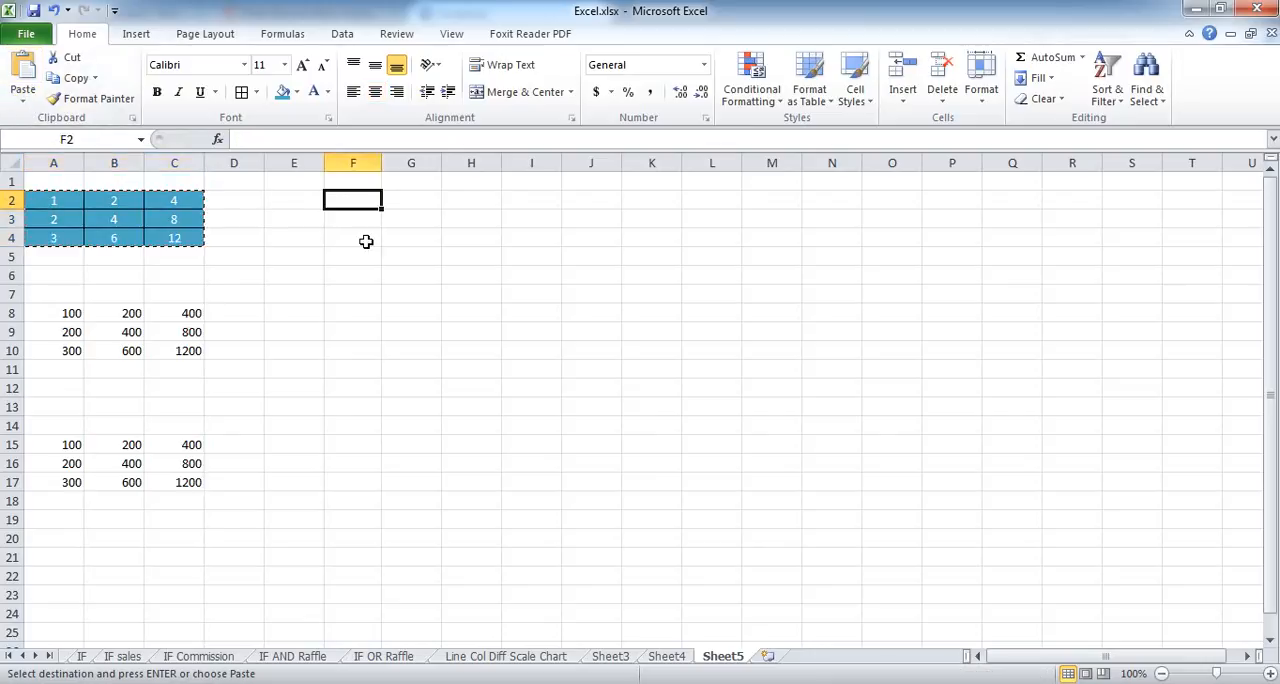
left_click(22, 80)
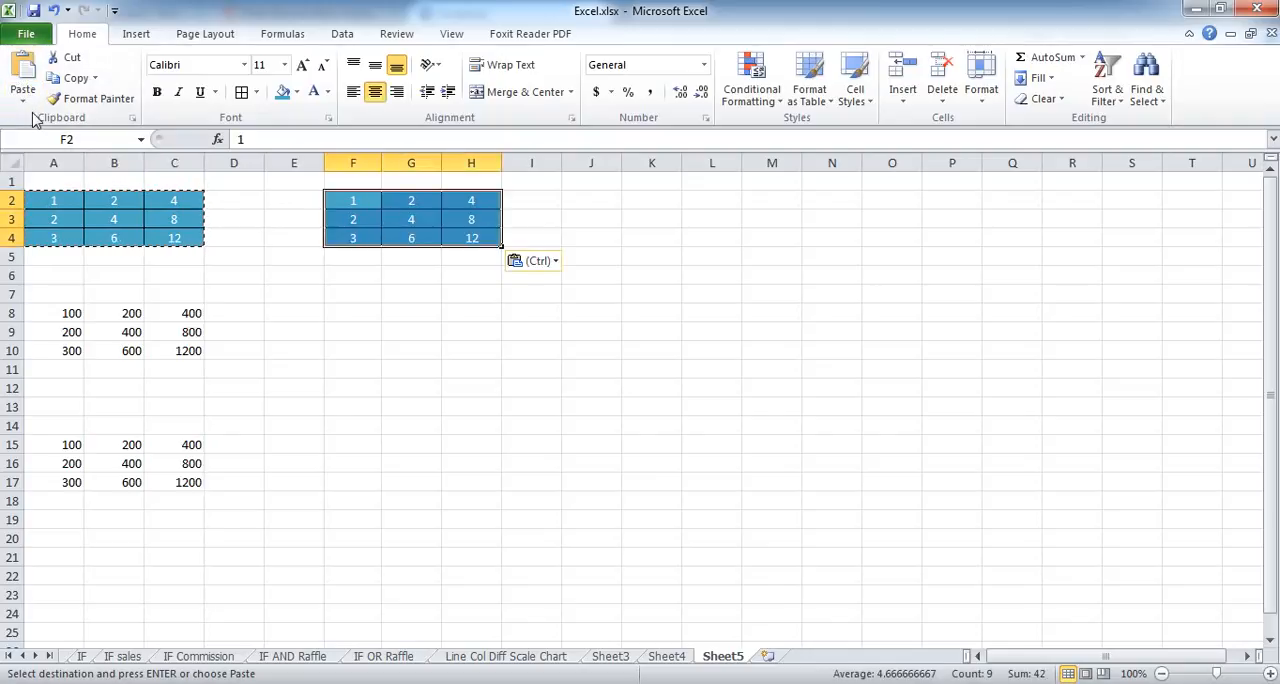
left_click(23, 100)
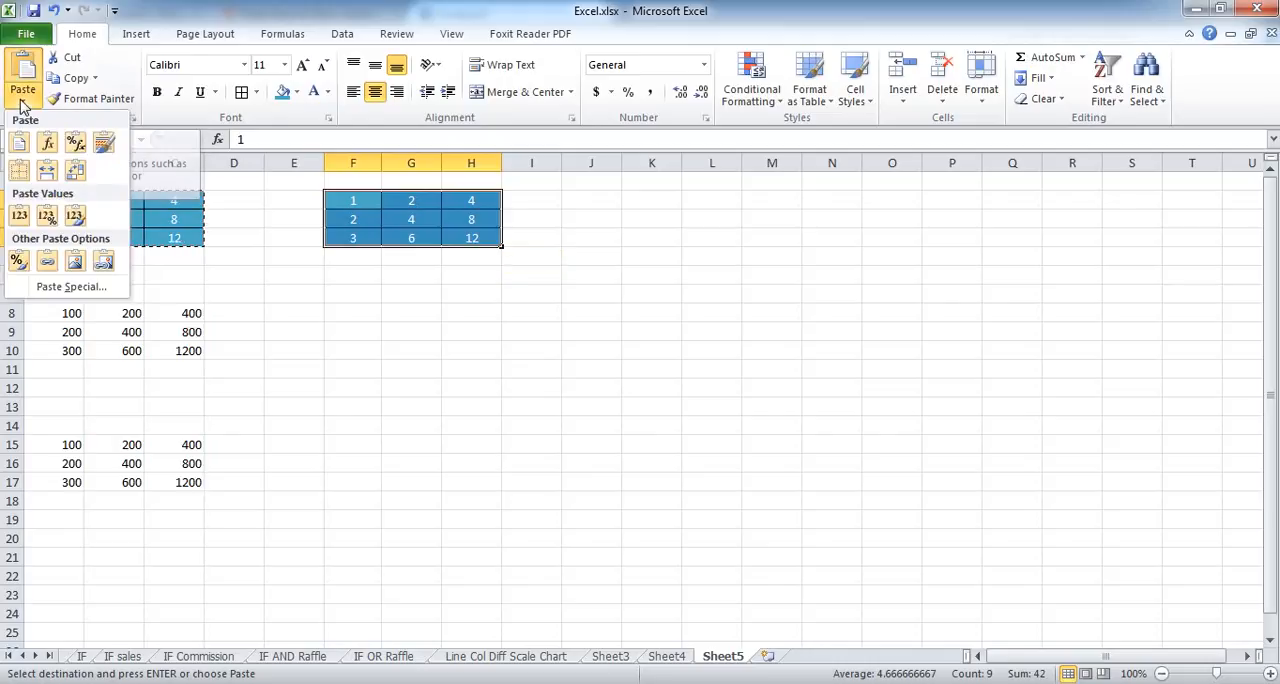
left_click(62, 290)
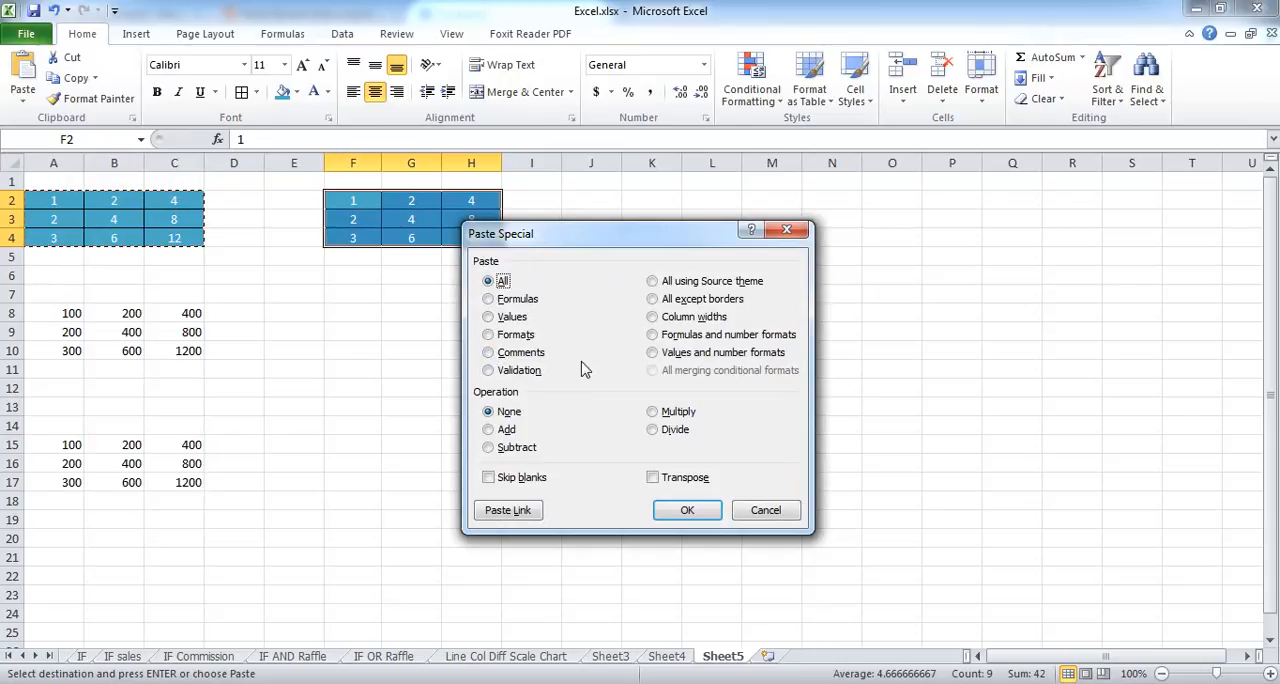
left_click(786, 231)
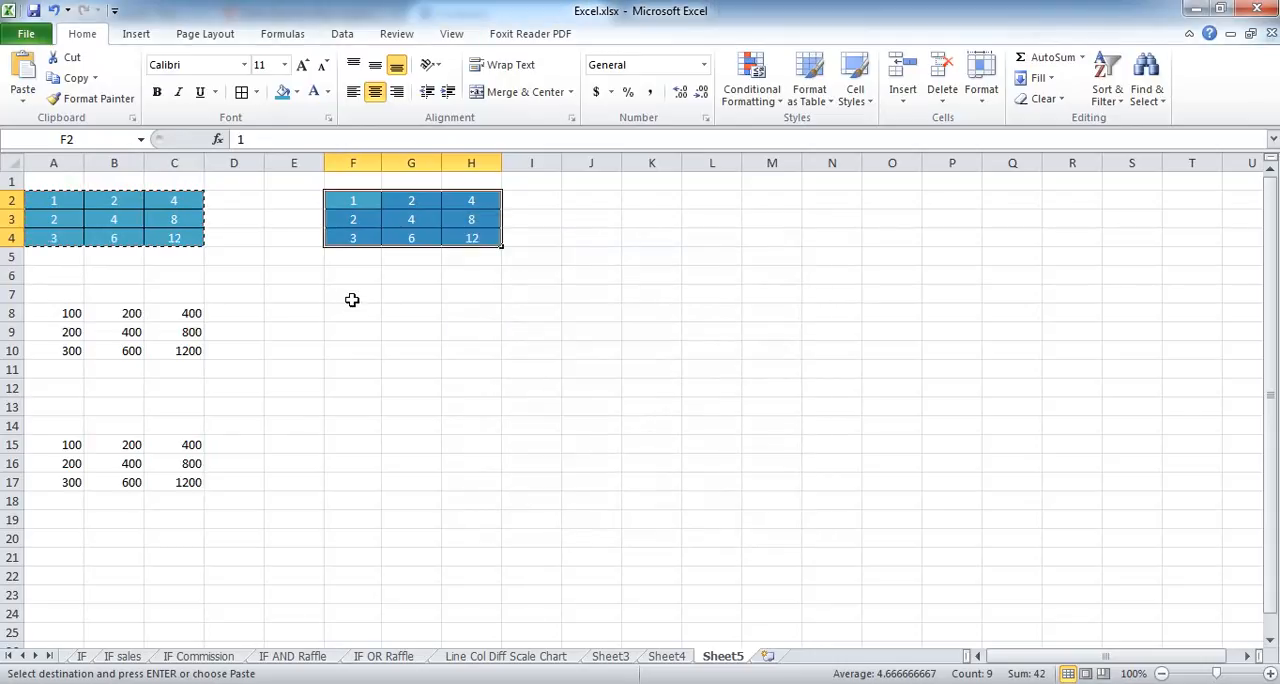
Step: Paste the copied table at F8 using Paste Special with the All option
left_click(361, 315)
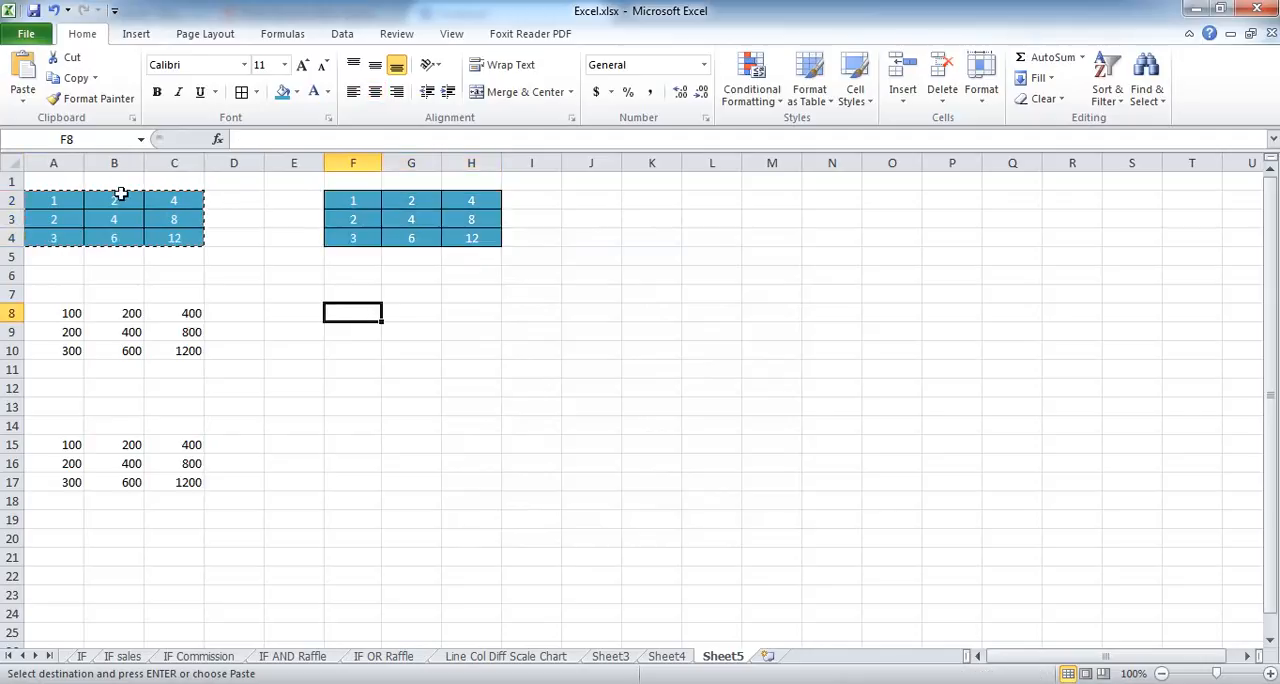
left_click(23, 96)
left_click(70, 287)
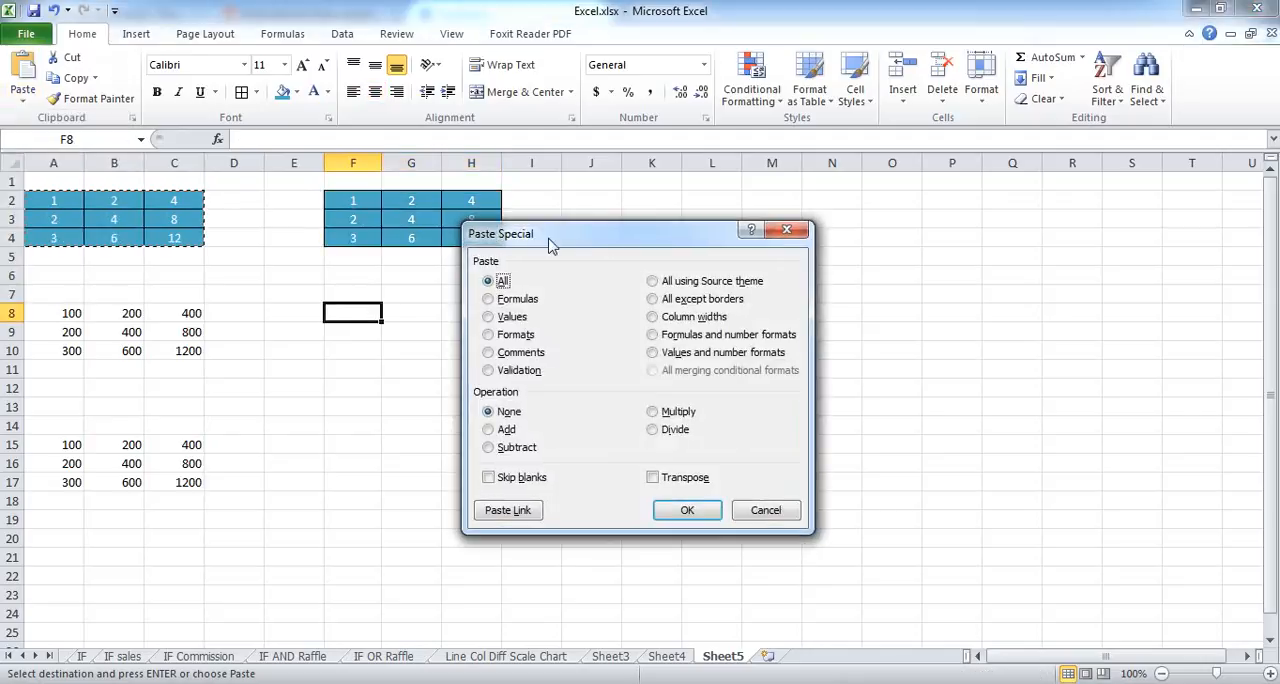
left_click_drag(550, 245, 671, 236)
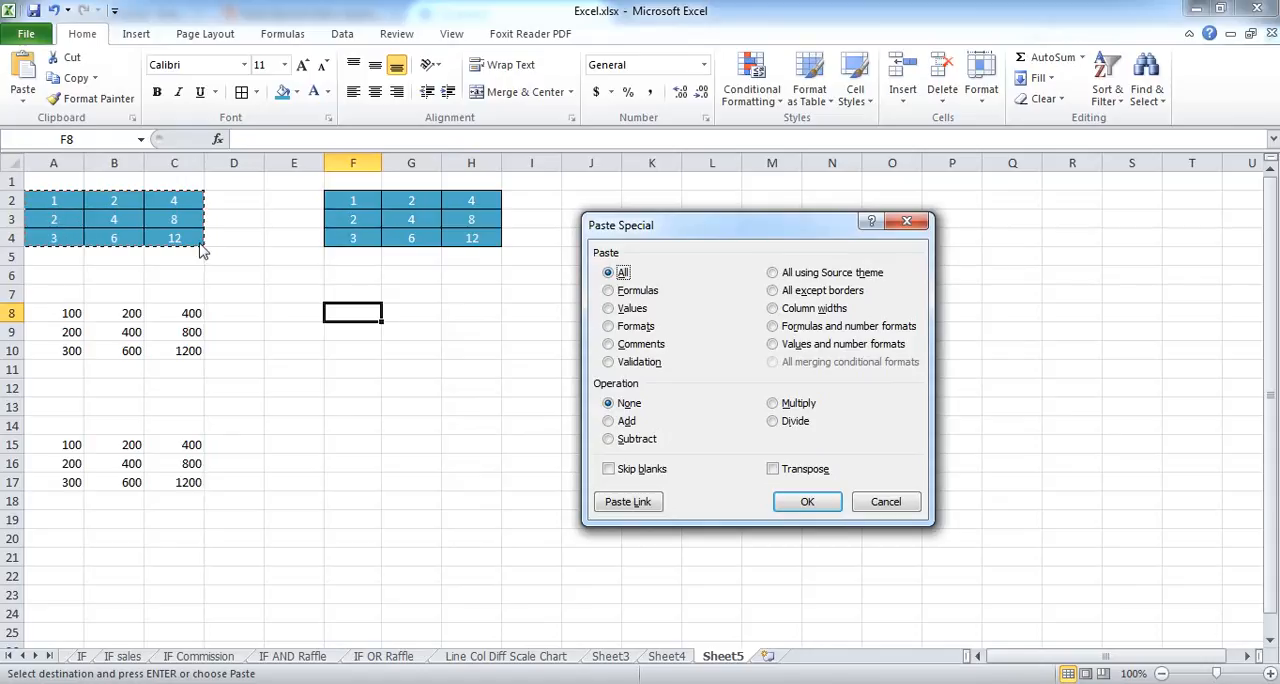
left_click(807, 503)
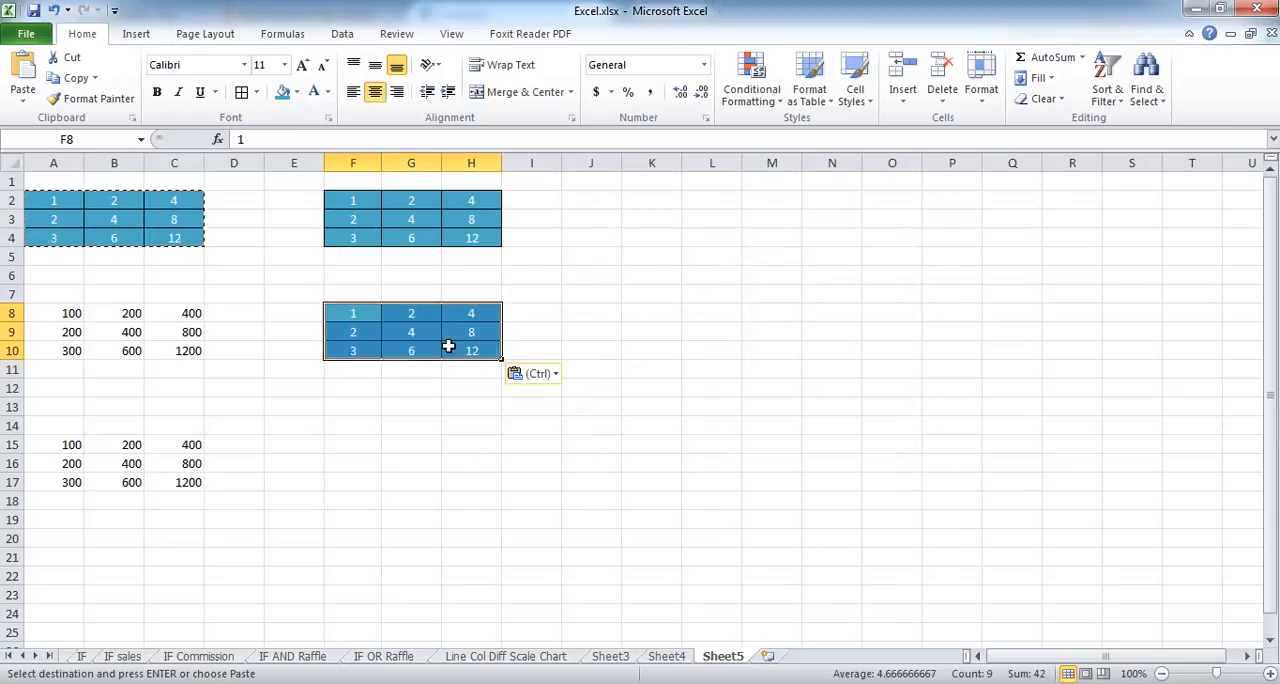
Step: Paste only the formulas of the copied table at F13 using Paste Special
left_click(352, 411)
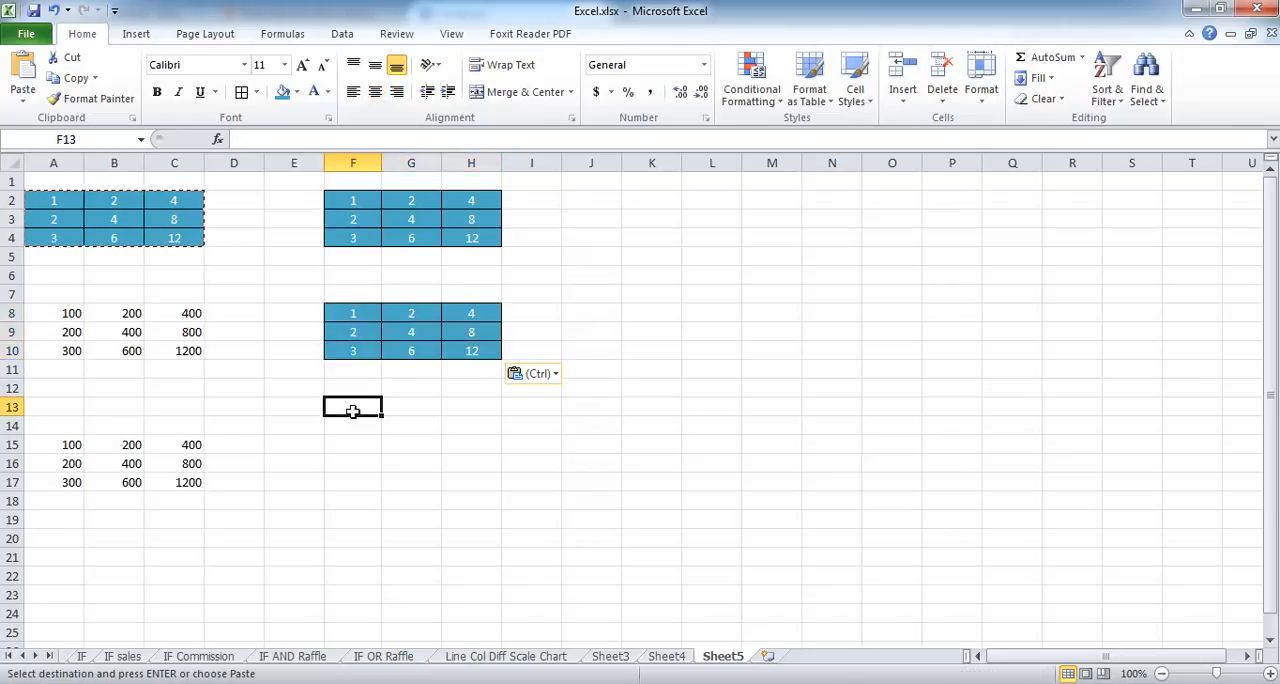
left_click(22, 100)
left_click(70, 287)
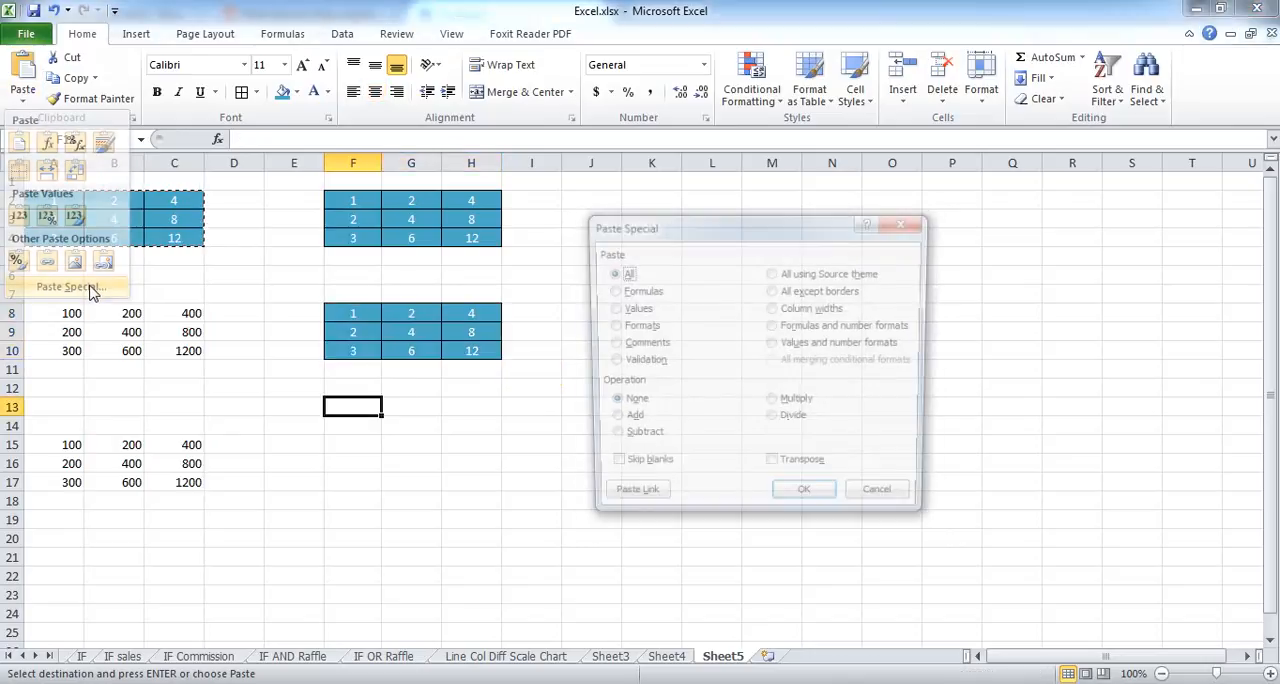
left_click_drag(689, 234, 736, 219)
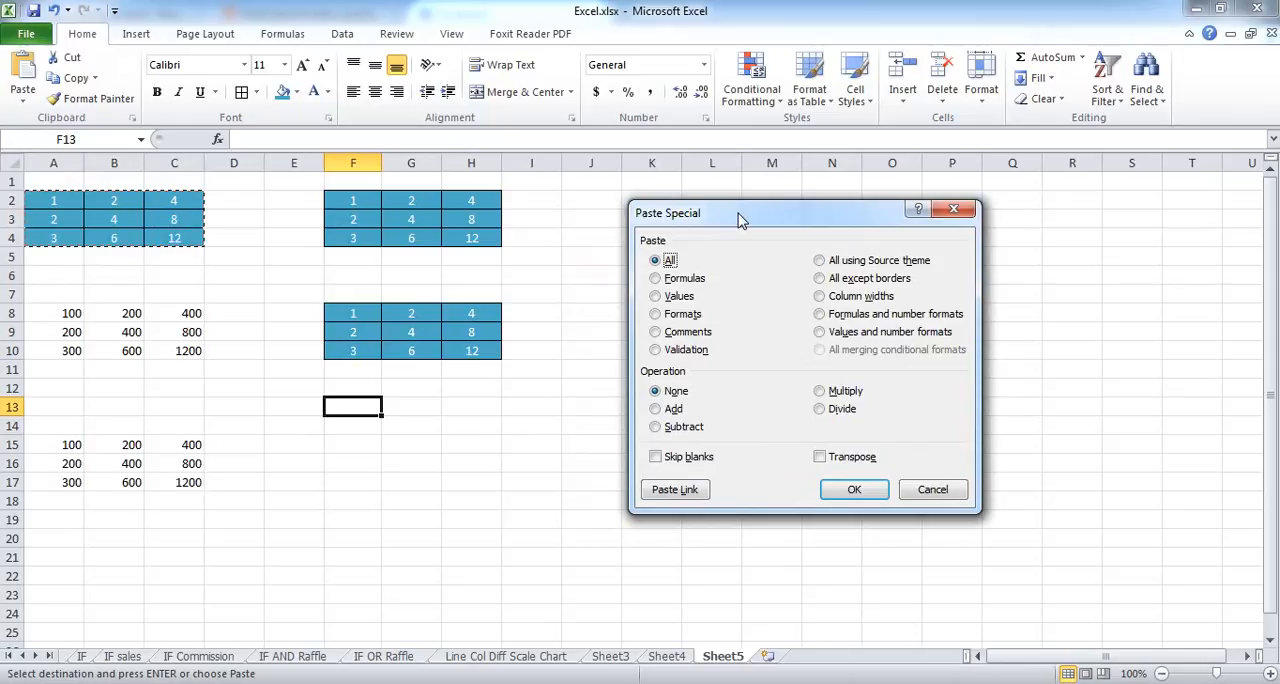
left_click(656, 279)
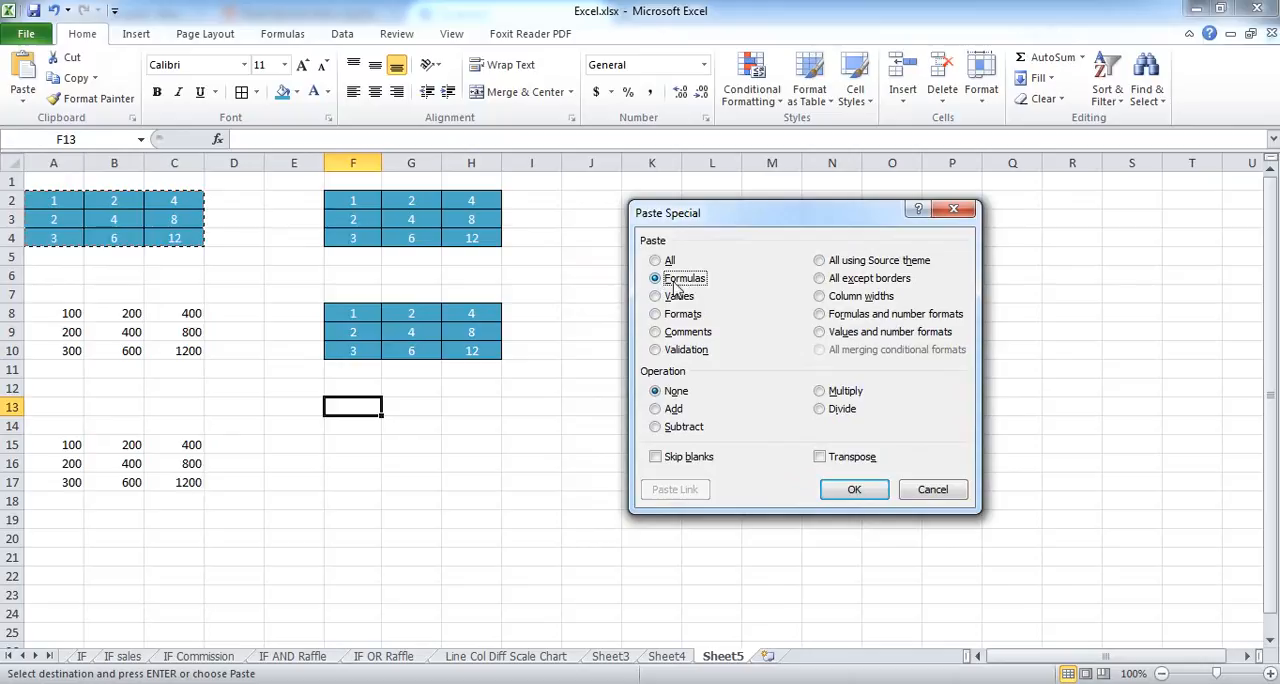
left_click(854, 489)
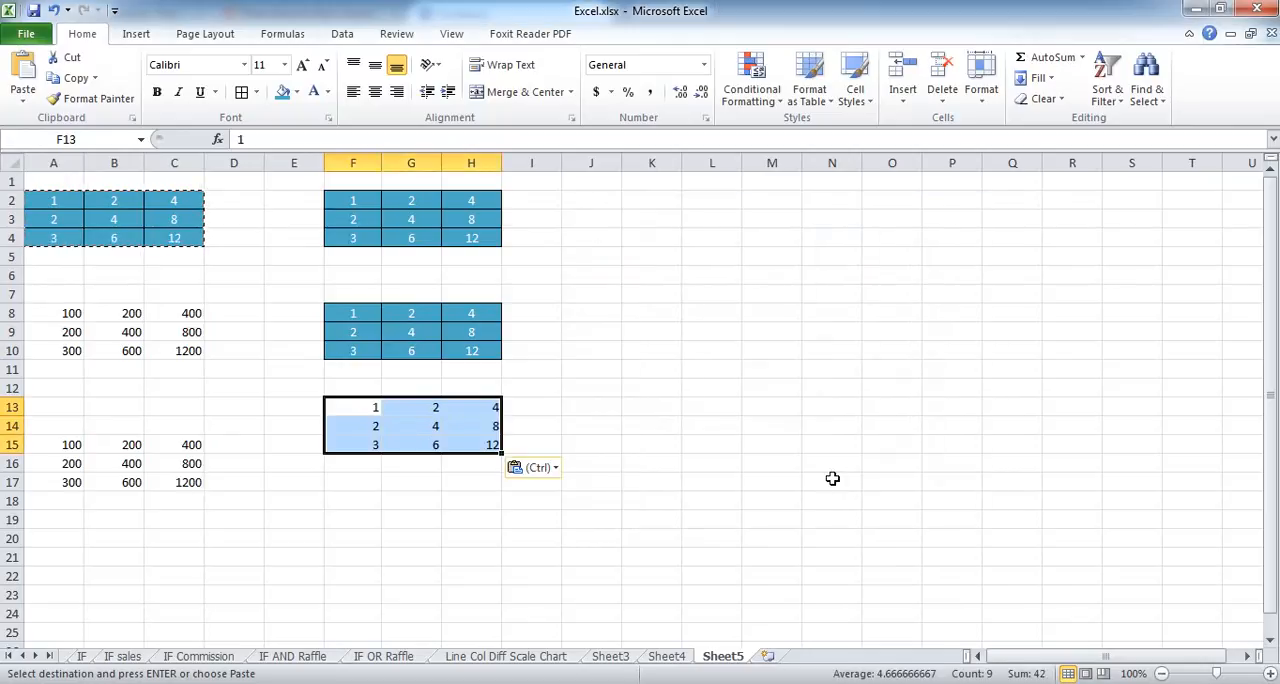
left_click(688, 386)
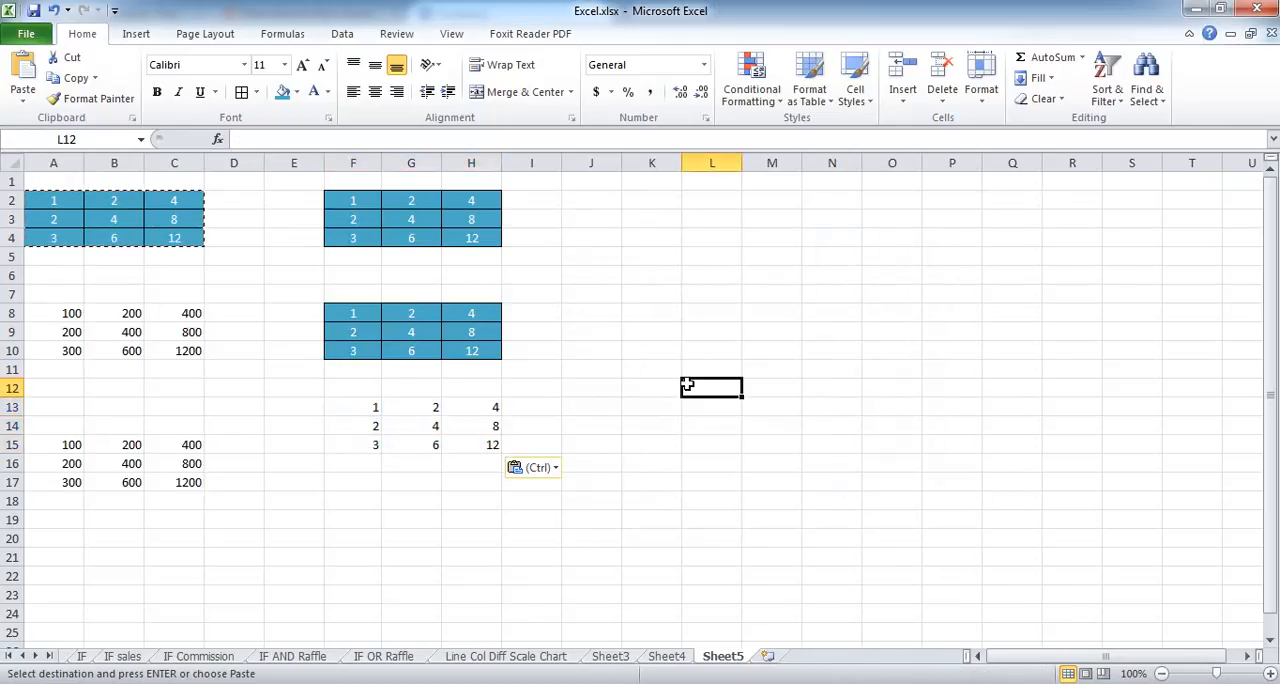
Step: Examine the contents of the source cells A2:C4 to see which hold constants and which hold formulas
left_click(56, 205)
left_click(49, 218)
left_click(51, 238)
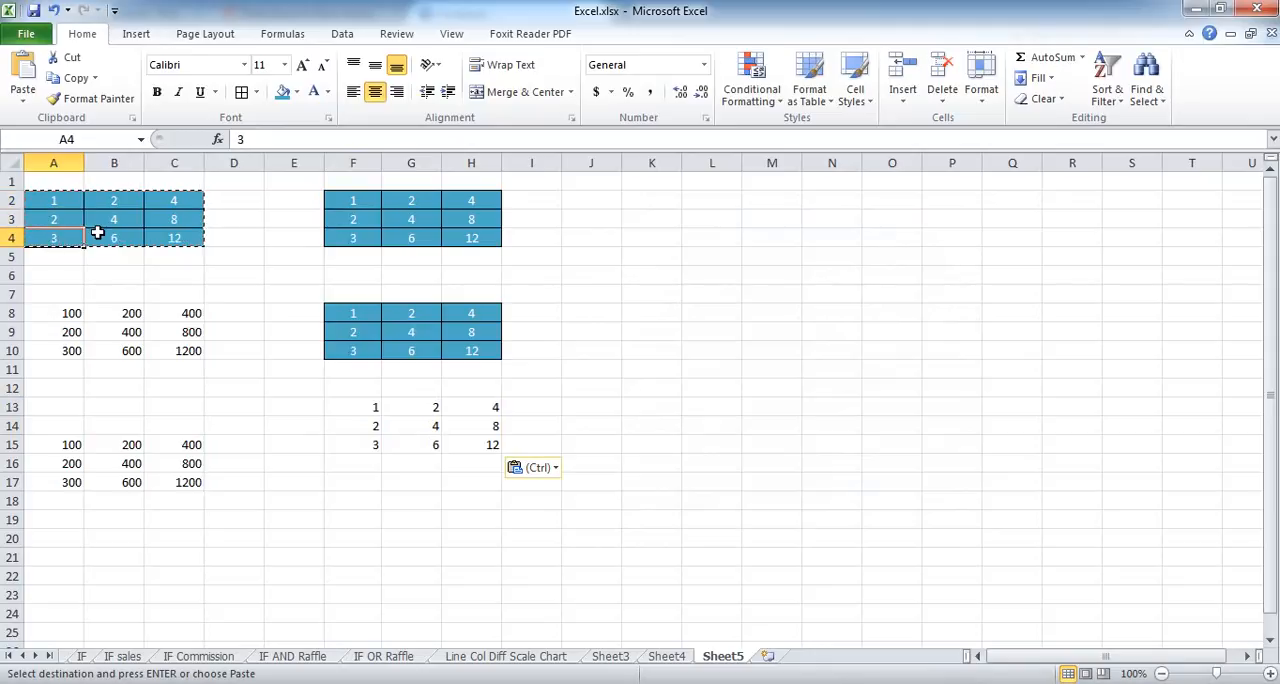
left_click(100, 235)
left_click(108, 218)
left_click(108, 202)
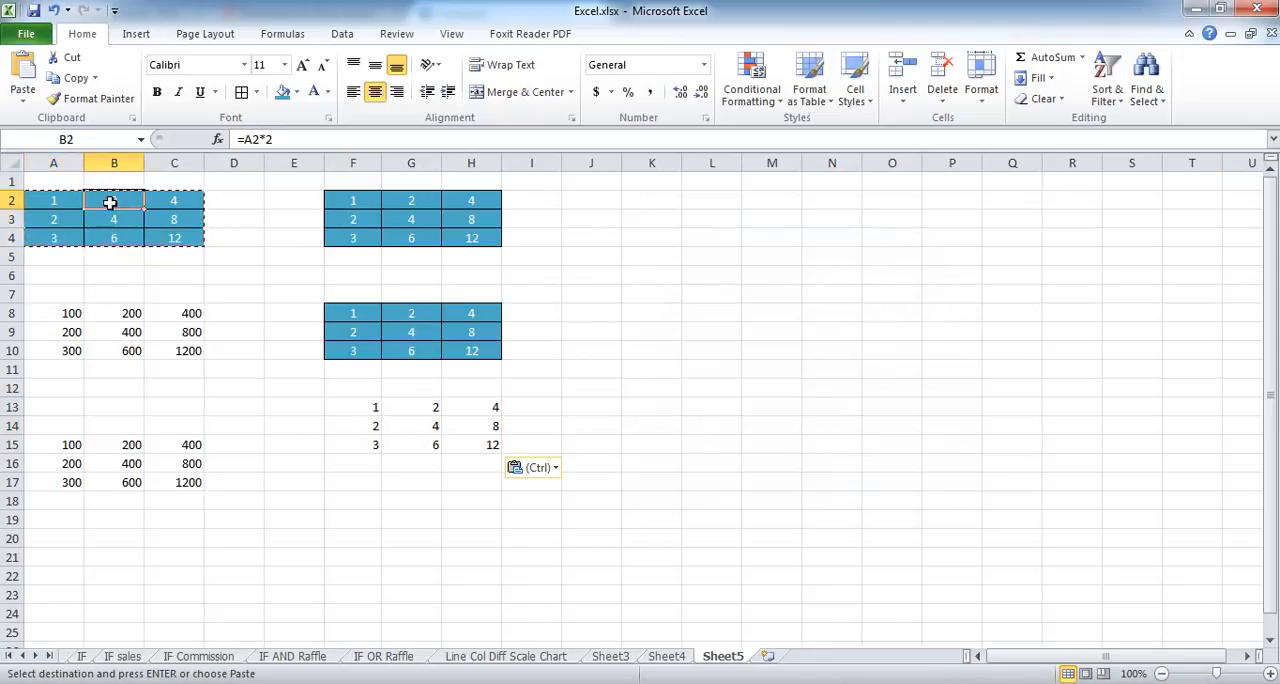
left_click(173, 200)
left_click(175, 219)
left_click(172, 238)
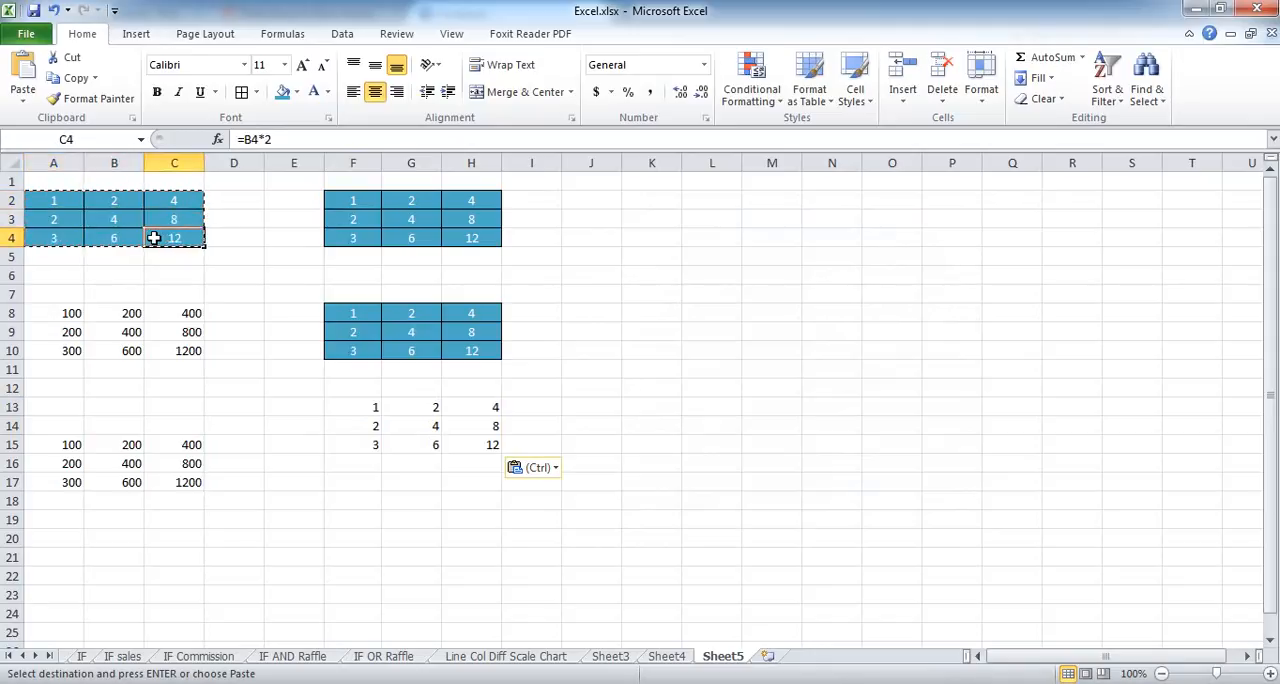
left_click(115, 237)
left_click(54, 203)
left_click(117, 201)
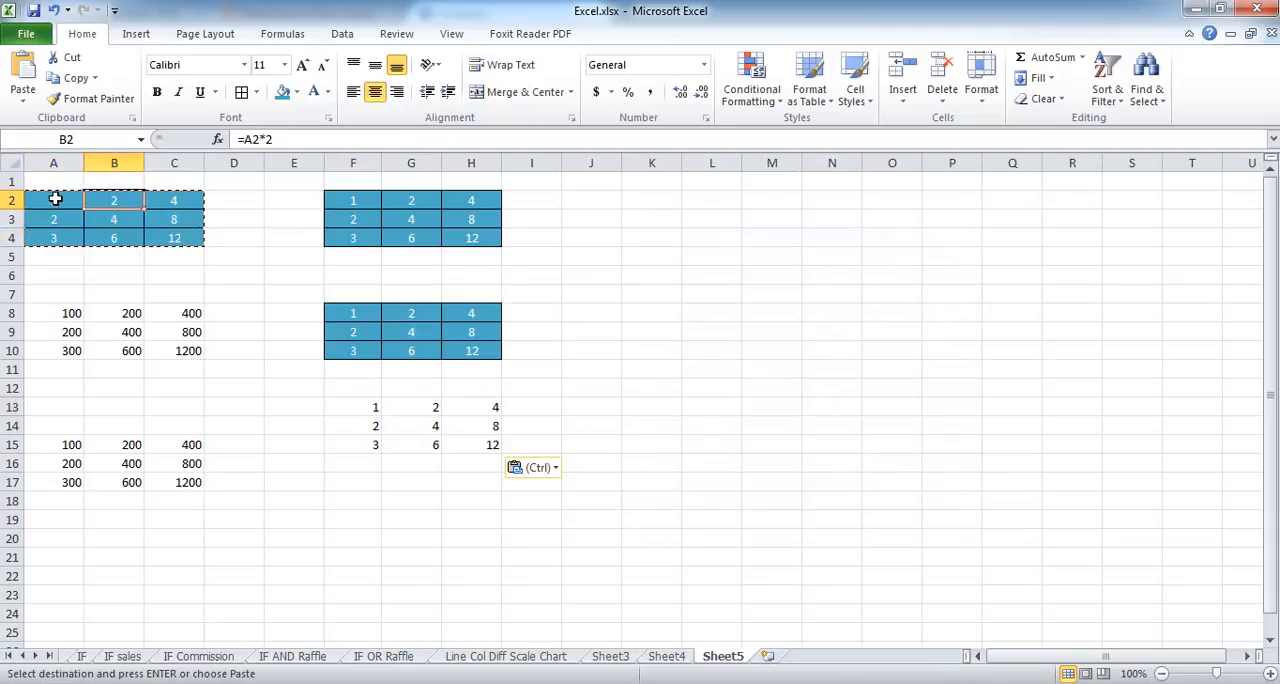
left_click(175, 199)
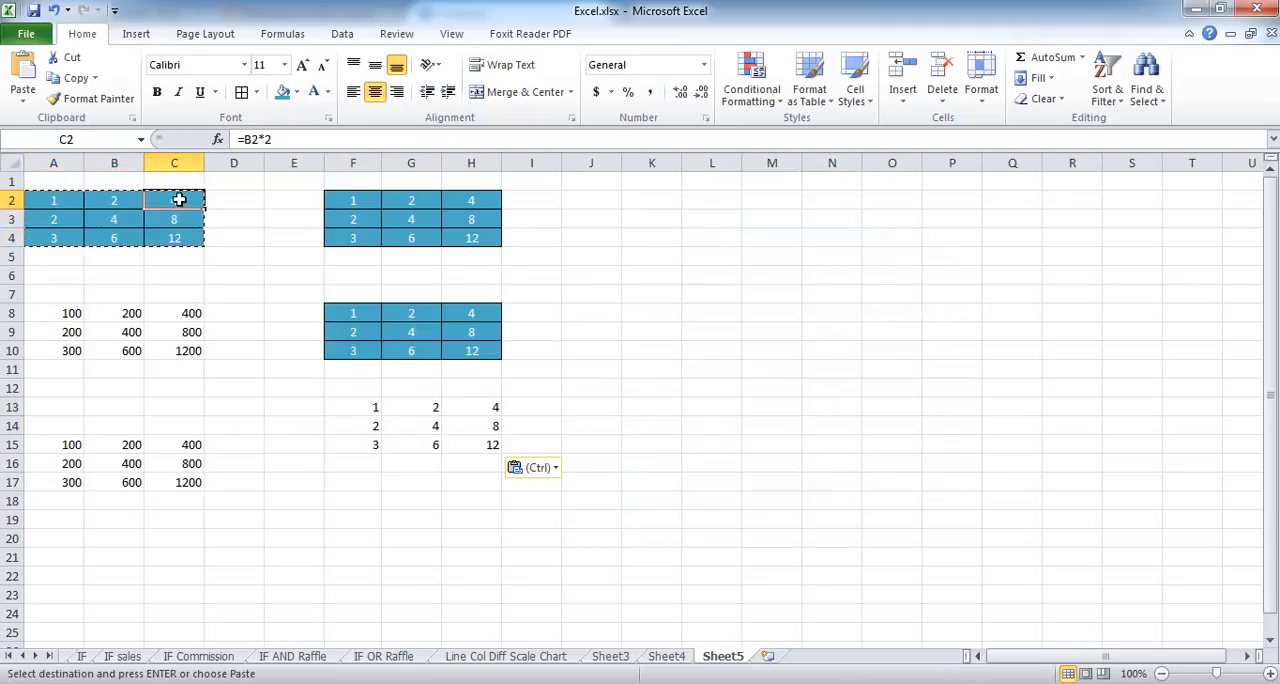
left_click(122, 200)
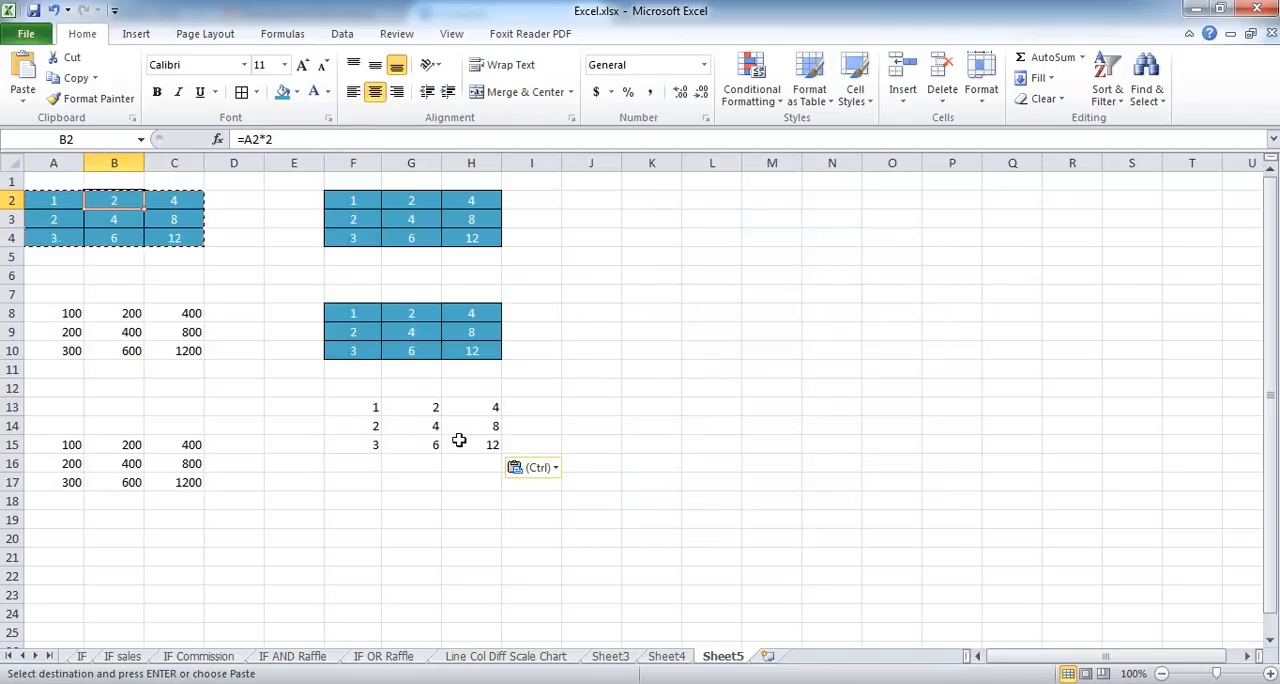
Step: Compare the source table's first column and the formula in B2 with the pasted cells F13:F15 and G13
left_click_drag(60, 205, 57, 237)
left_click_drag(384, 410, 375, 443)
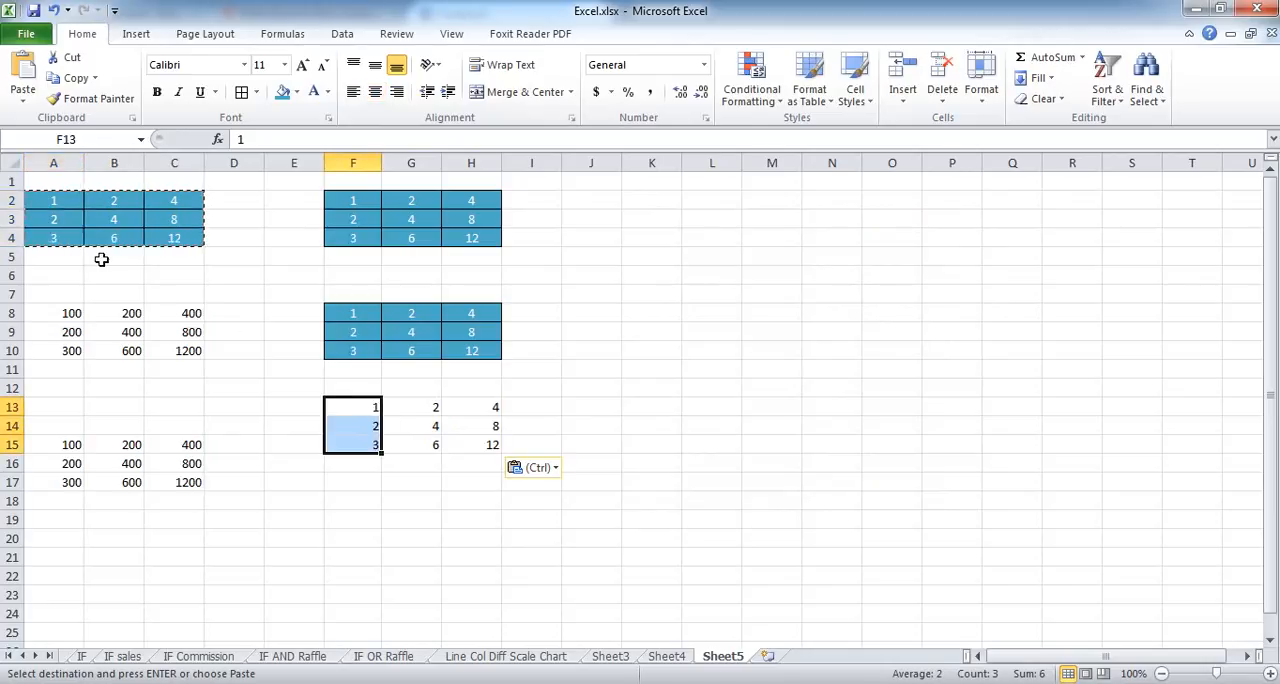
left_click(58, 208)
left_click(67, 238)
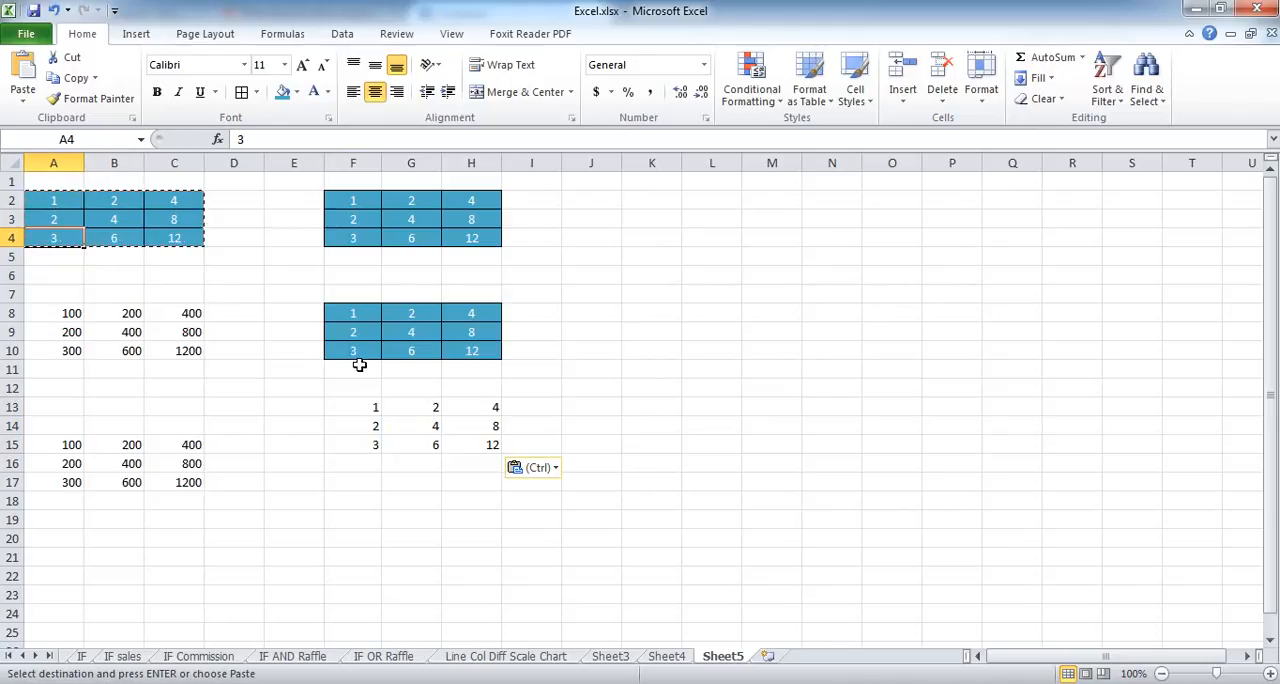
left_click(415, 411)
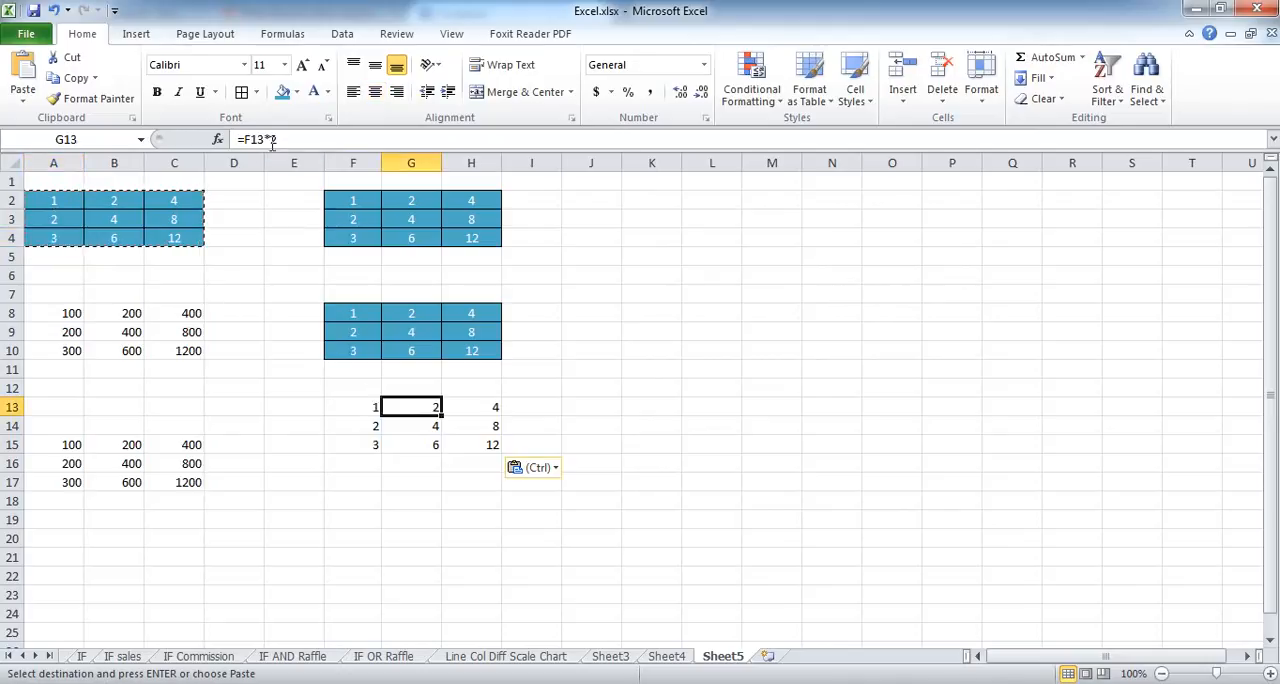
left_click(114, 200)
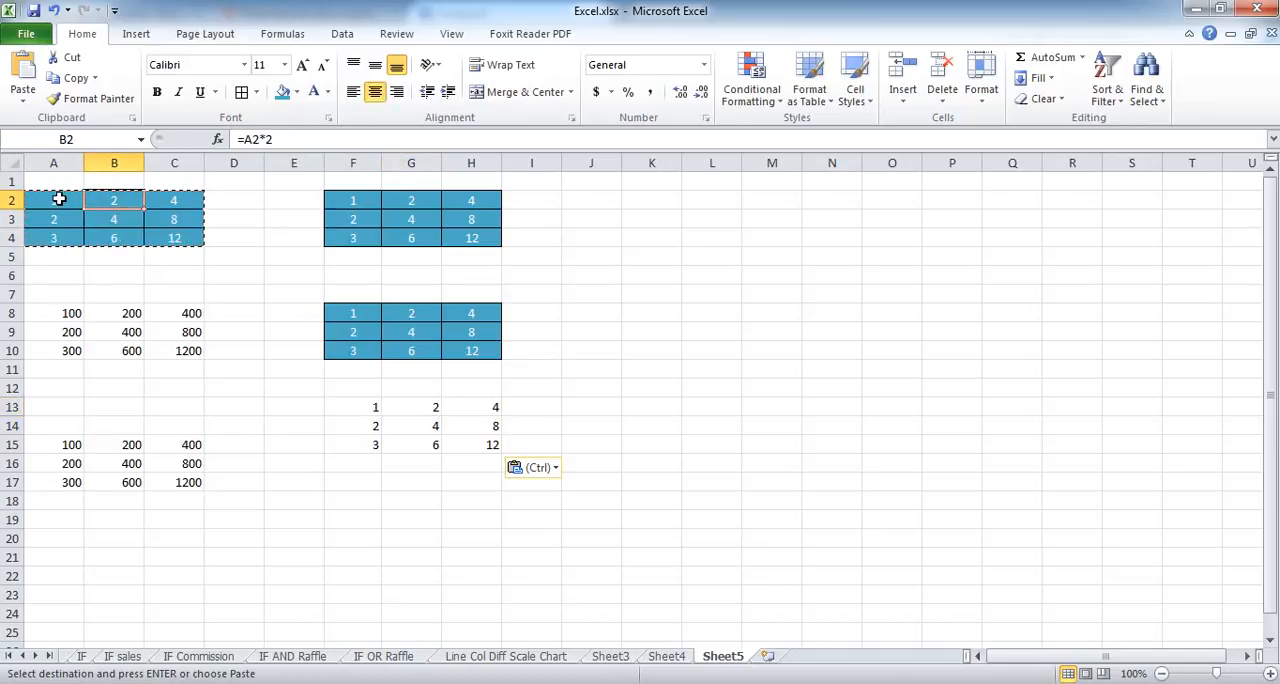
left_click(433, 406)
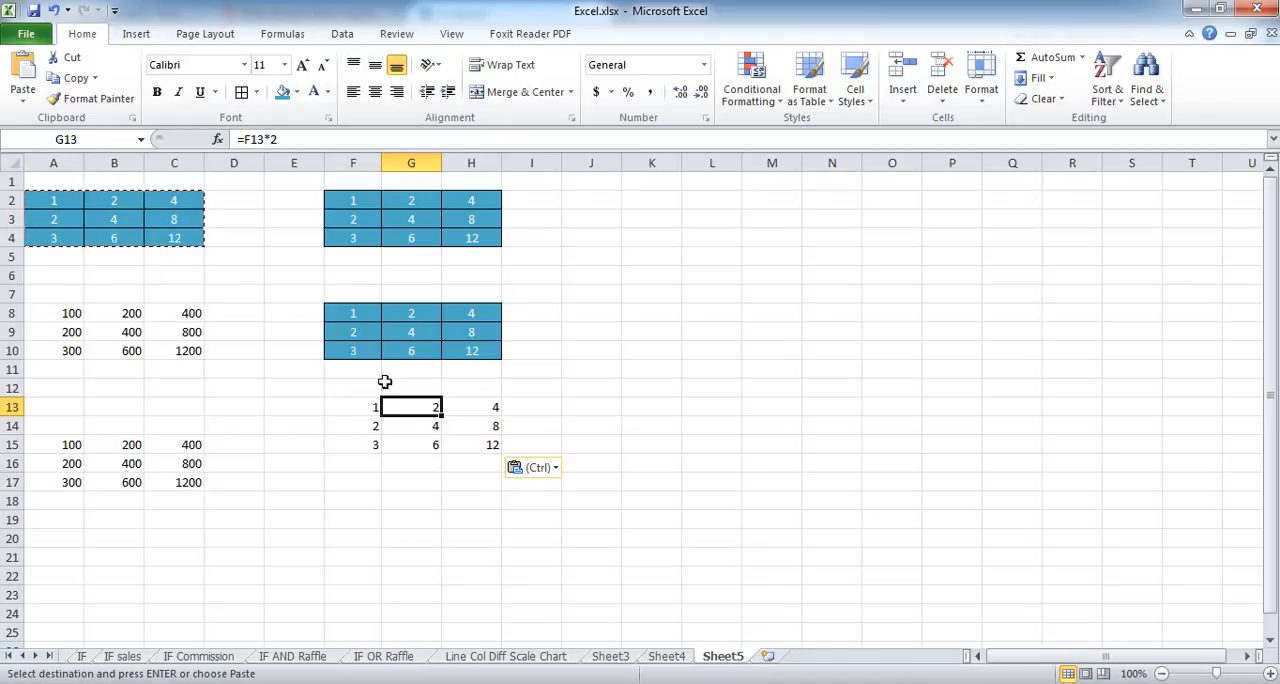
left_click(22, 100)
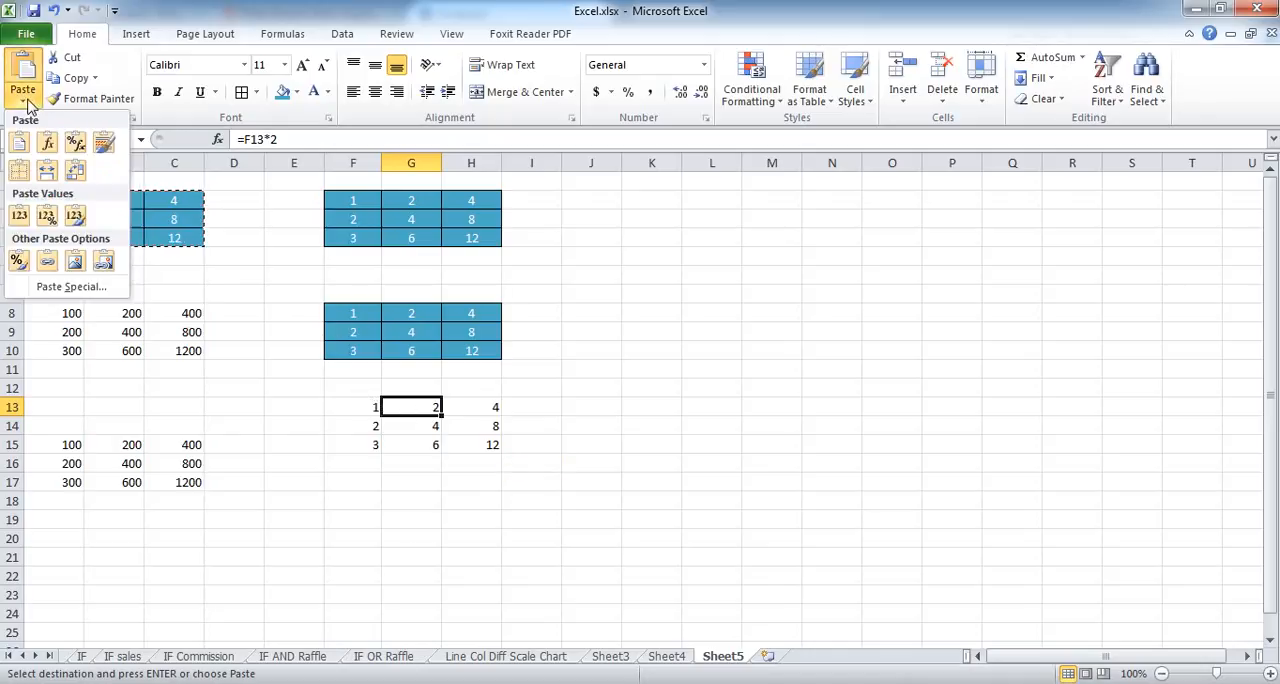
left_click(84, 288)
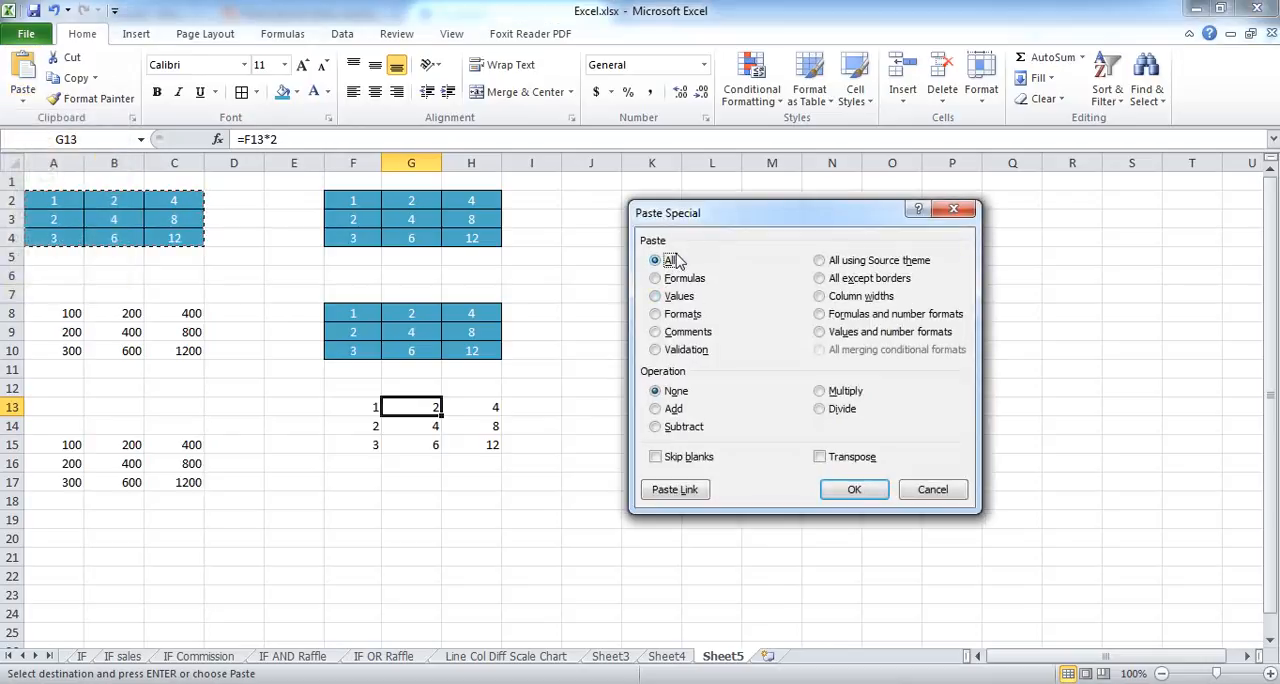
left_click(656, 297)
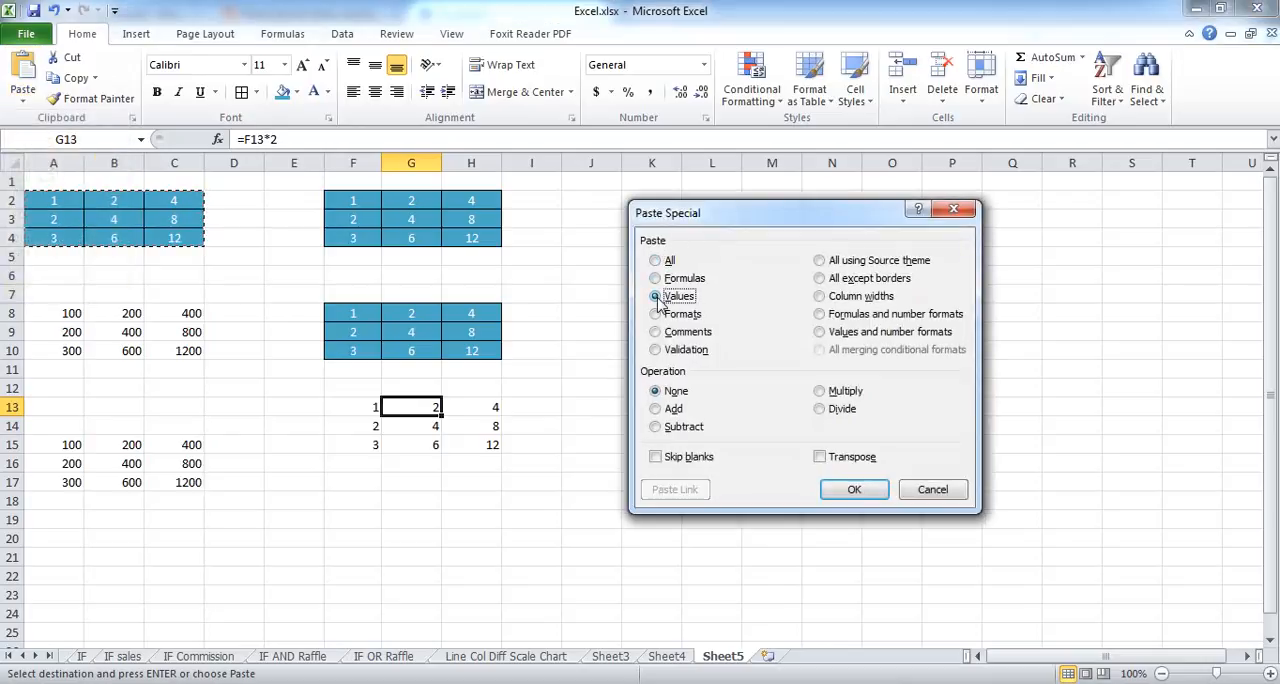
left_click(956, 213)
Step: Paste only the values of the copied table at J2 using Paste Special
left_click(598, 275)
left_click(614, 198)
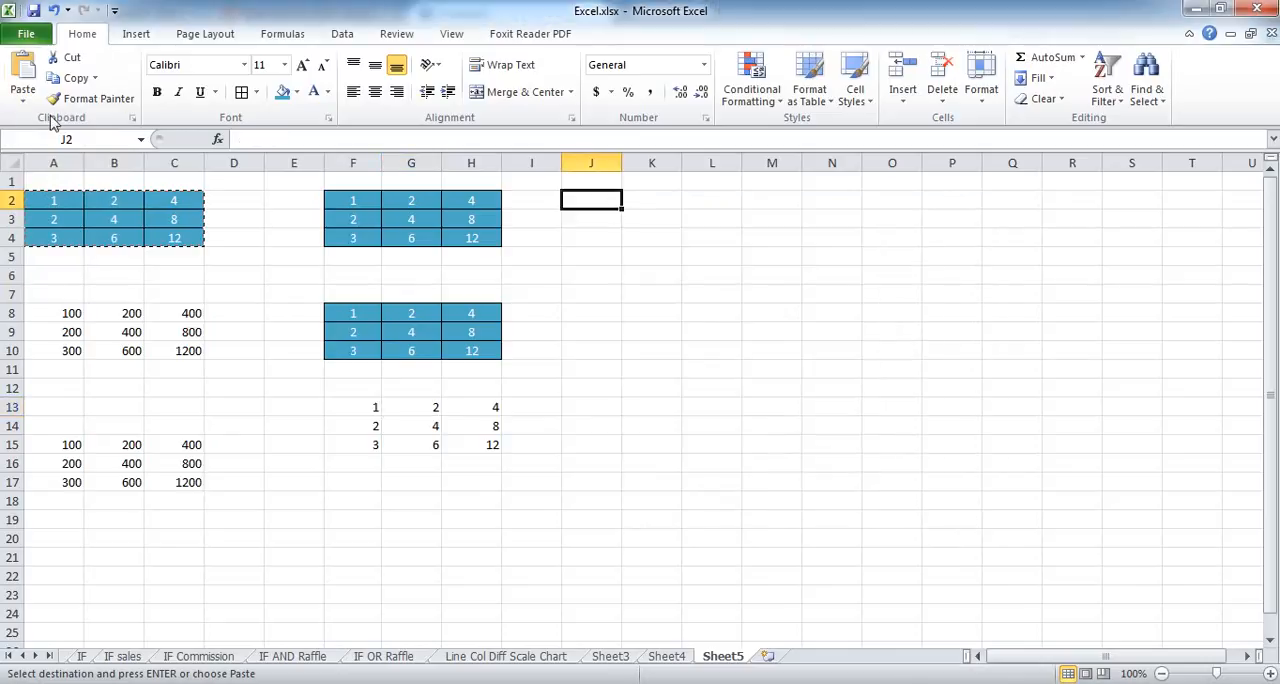
left_click(23, 96)
left_click(77, 287)
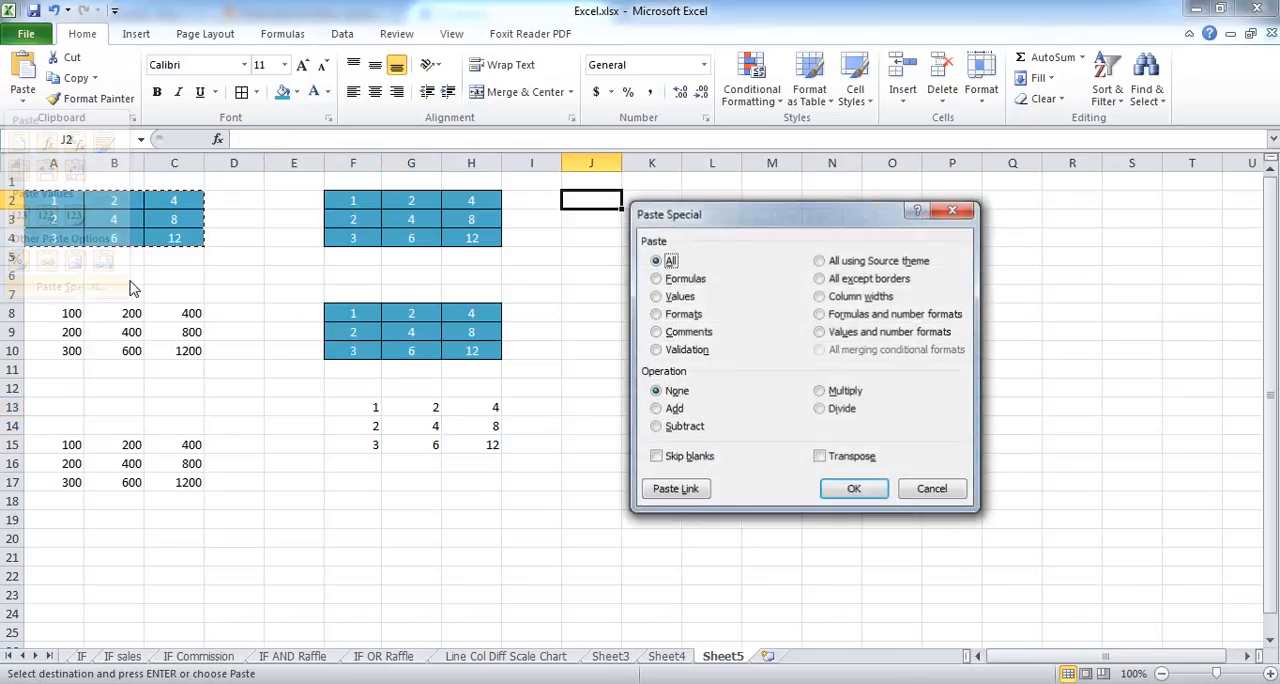
left_click(656, 297)
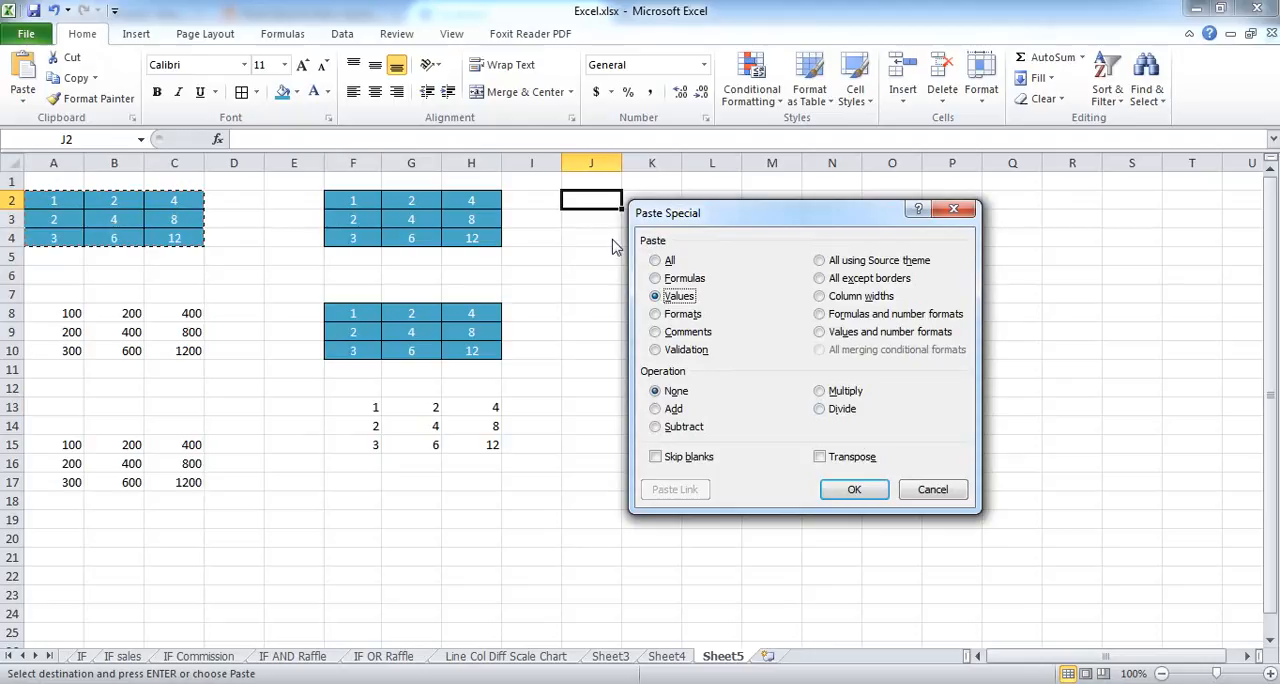
left_click(856, 494)
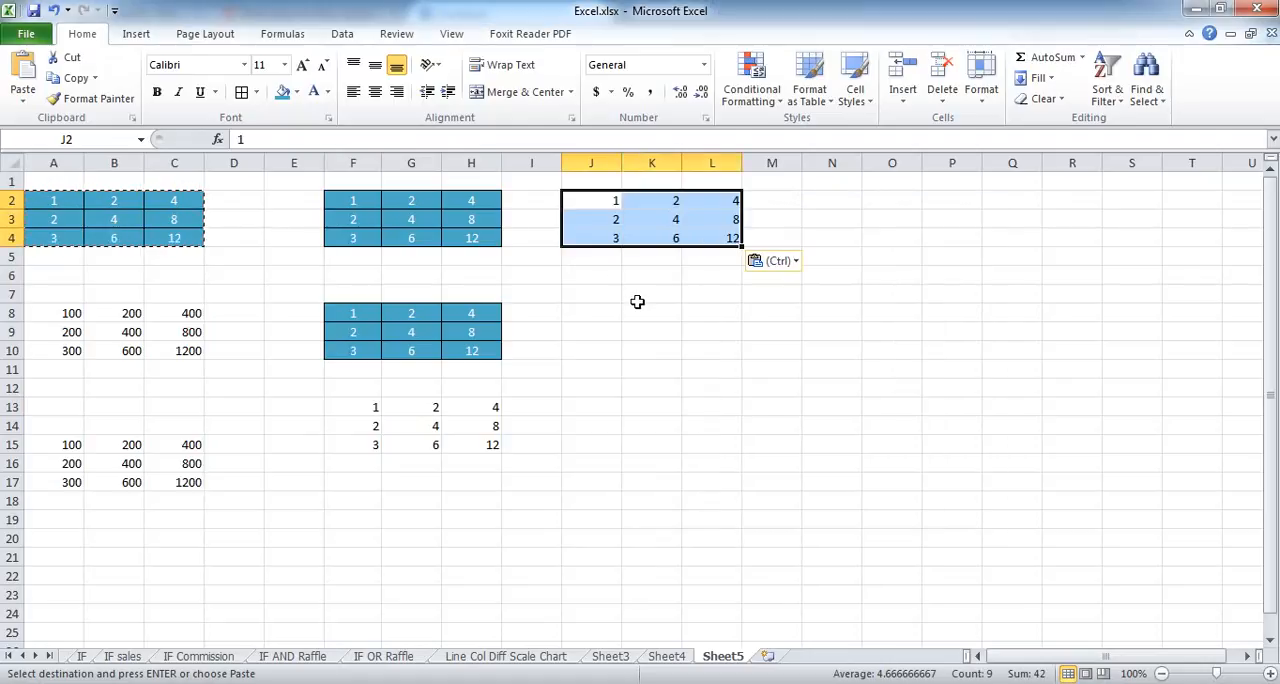
Step: Compare the contents of the pasted cells in J2:L4 with the formulas in the source cells B3 and C2:C4
left_click(606, 237)
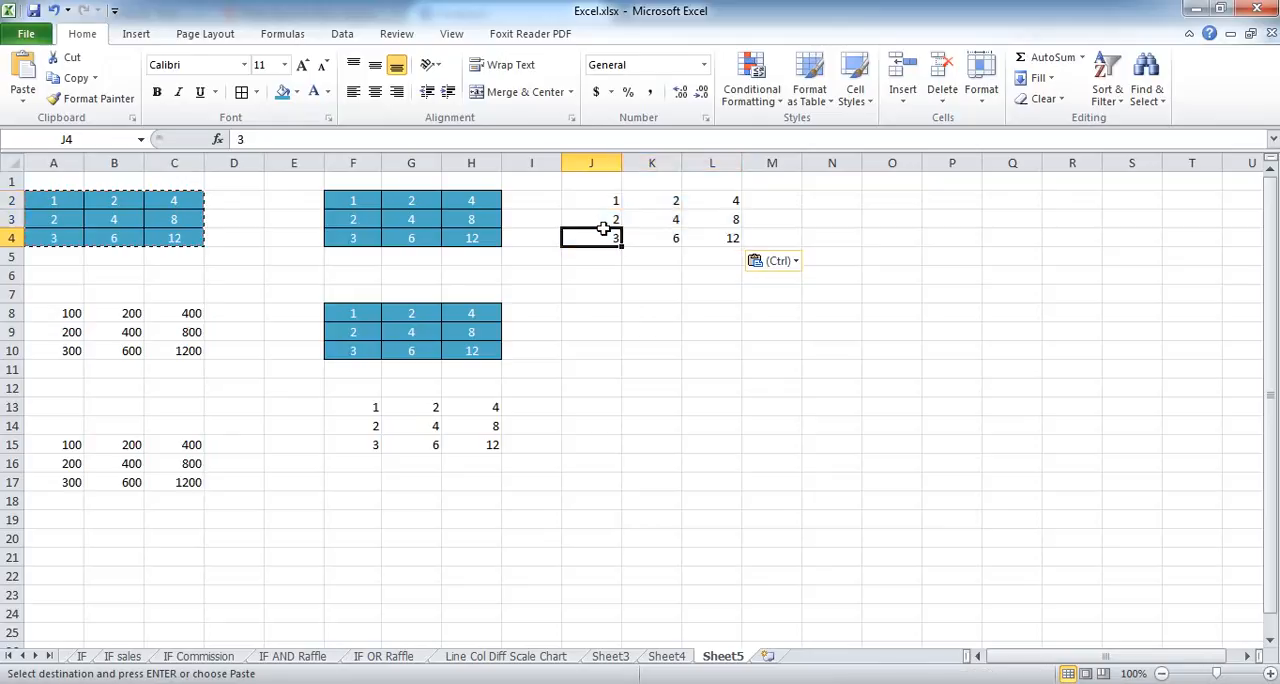
left_click(600, 199)
left_click(707, 201)
left_click(707, 217)
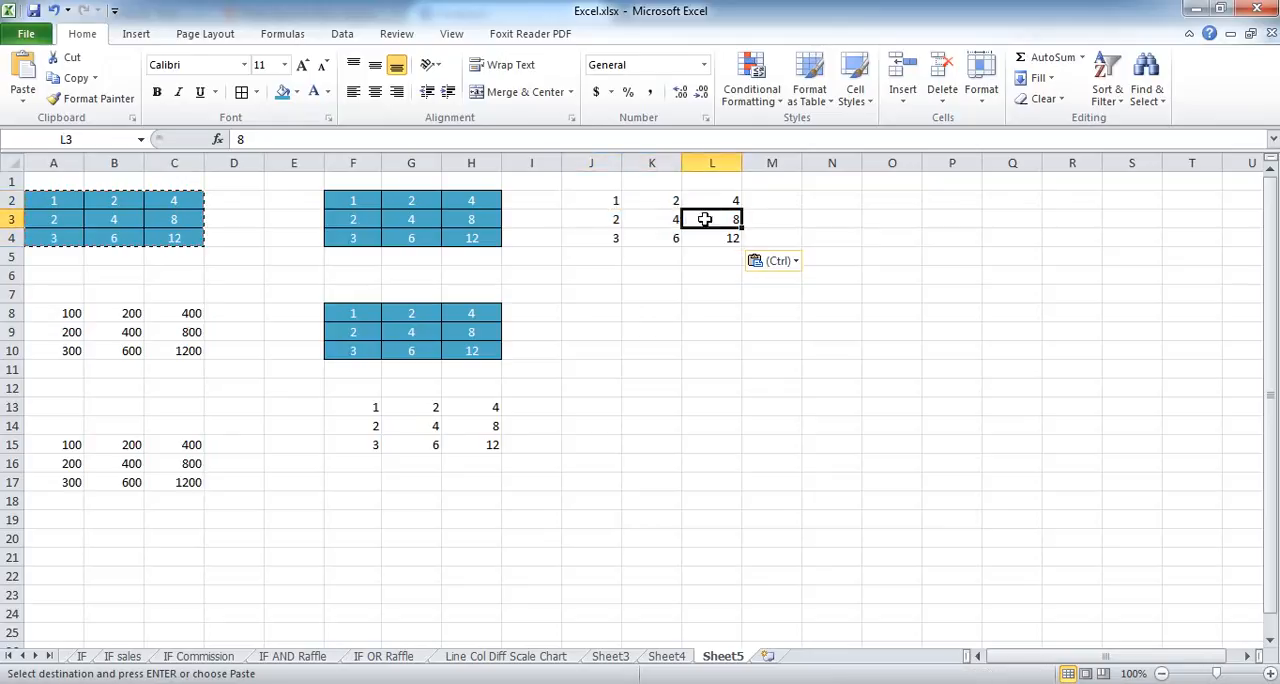
left_click(655, 219)
left_click(181, 198)
left_click(110, 214)
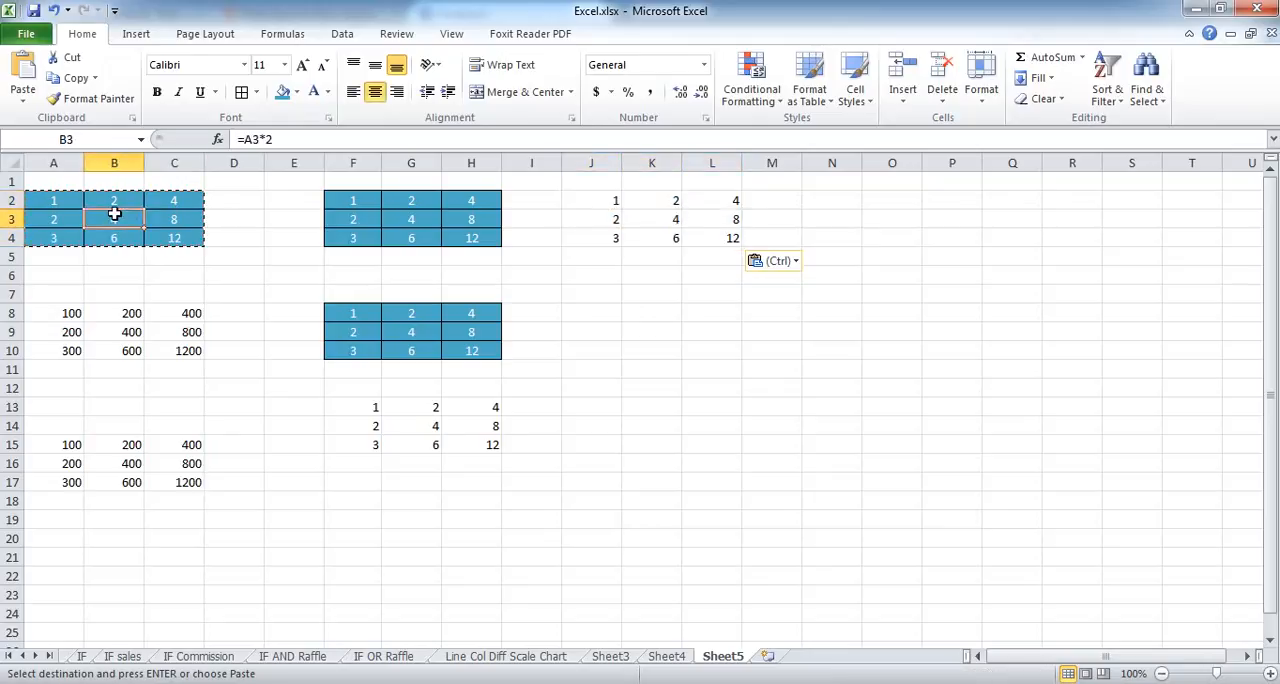
left_click(177, 217)
left_click(176, 237)
Step: Check K2:L4 for formulas or constants and review the whole pasted block J2:L4
left_click(671, 198)
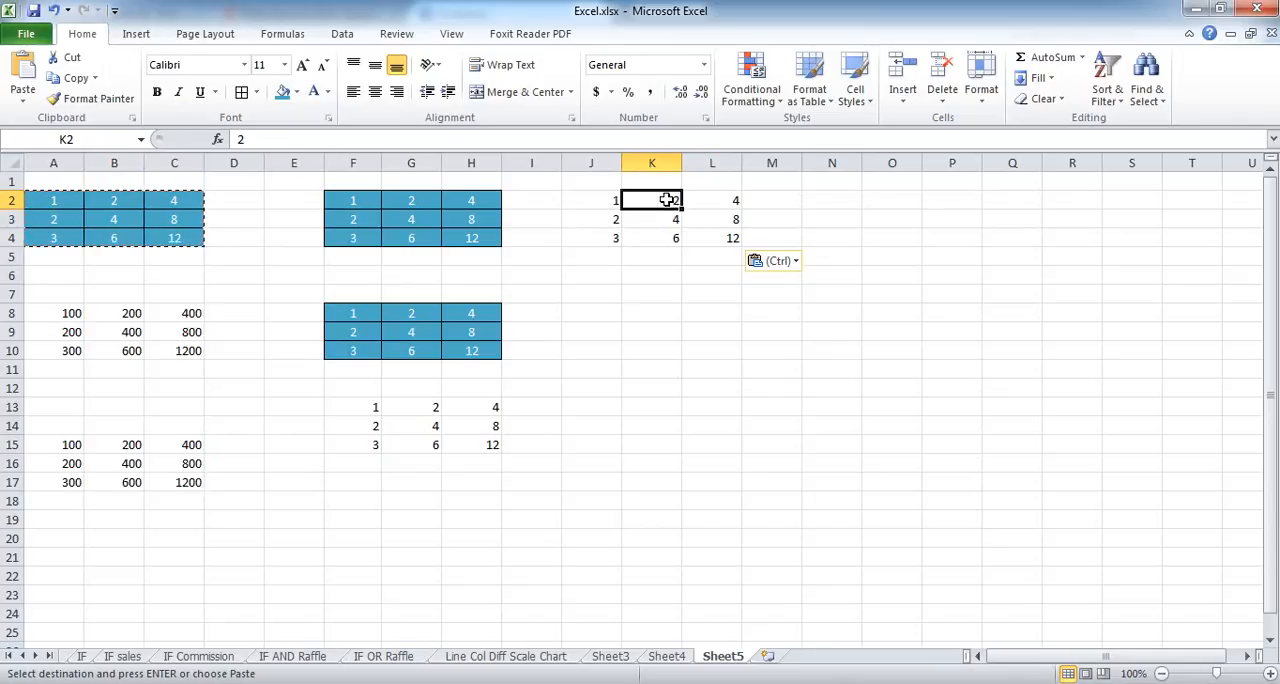
left_click_drag(671, 200, 725, 241)
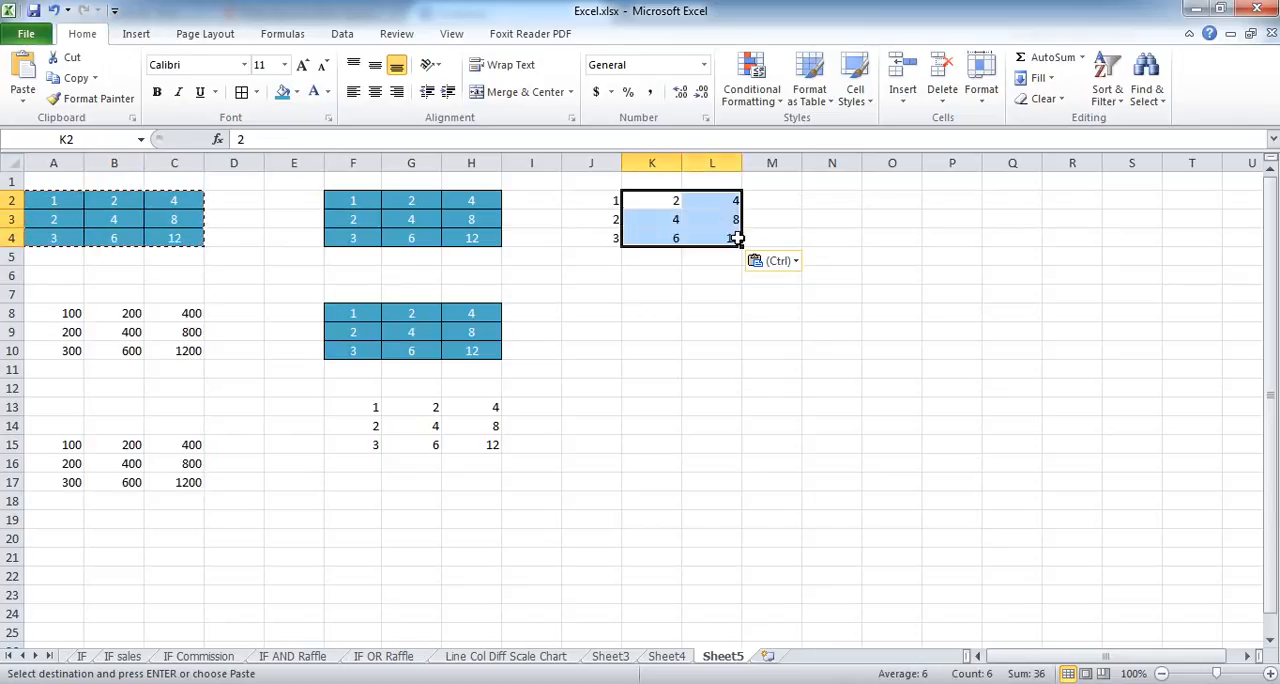
left_click(711, 256)
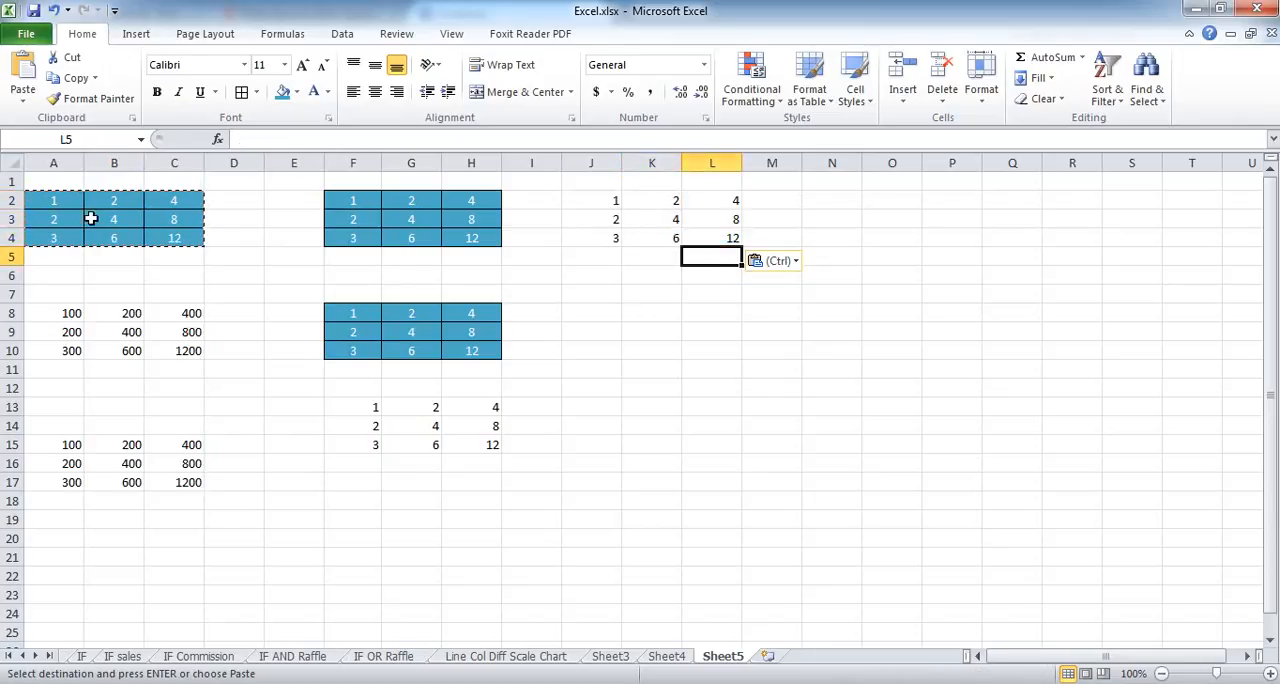
left_click(590, 202)
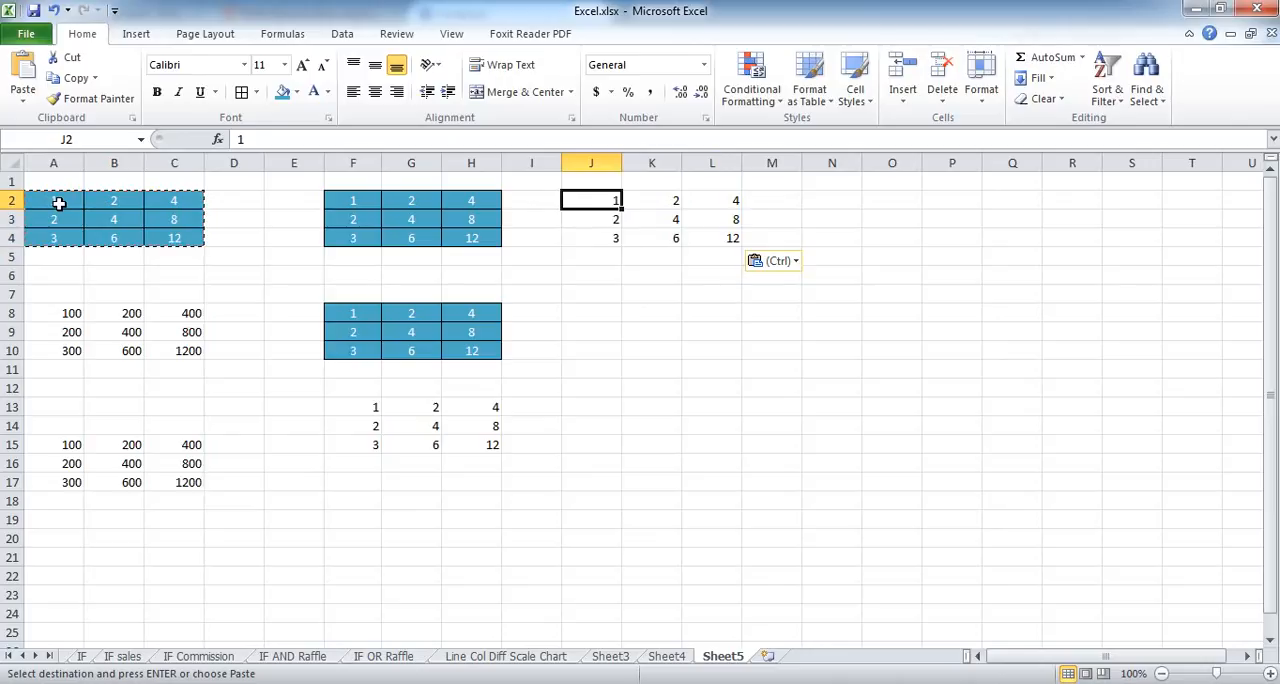
left_click_drag(608, 204, 712, 238)
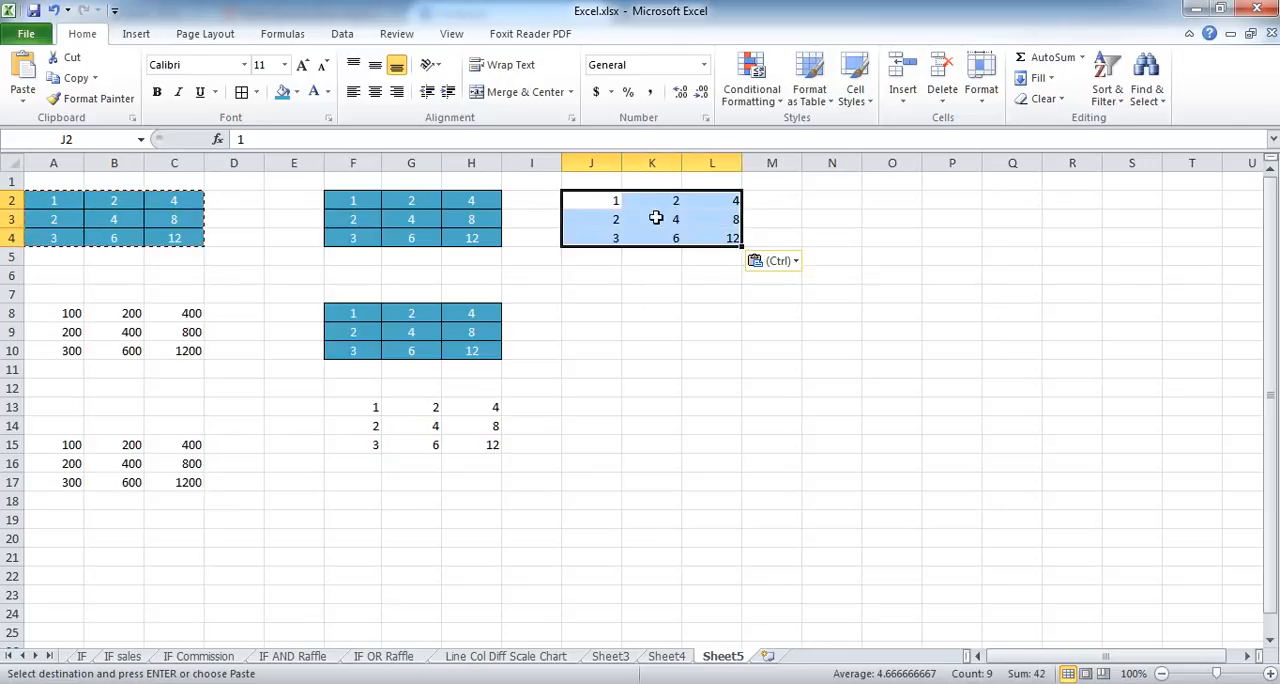
Step: Paste only the formats of the copied table at J8 using Paste Special
left_click(598, 315)
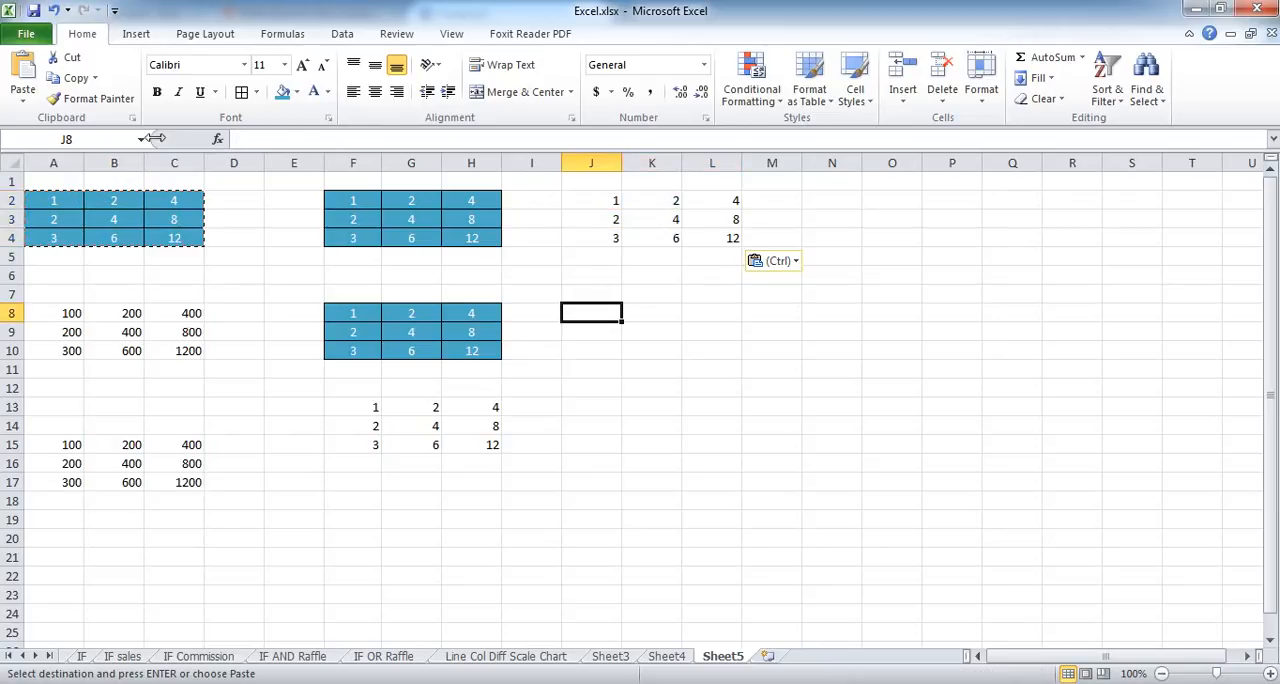
left_click(24, 103)
left_click(90, 286)
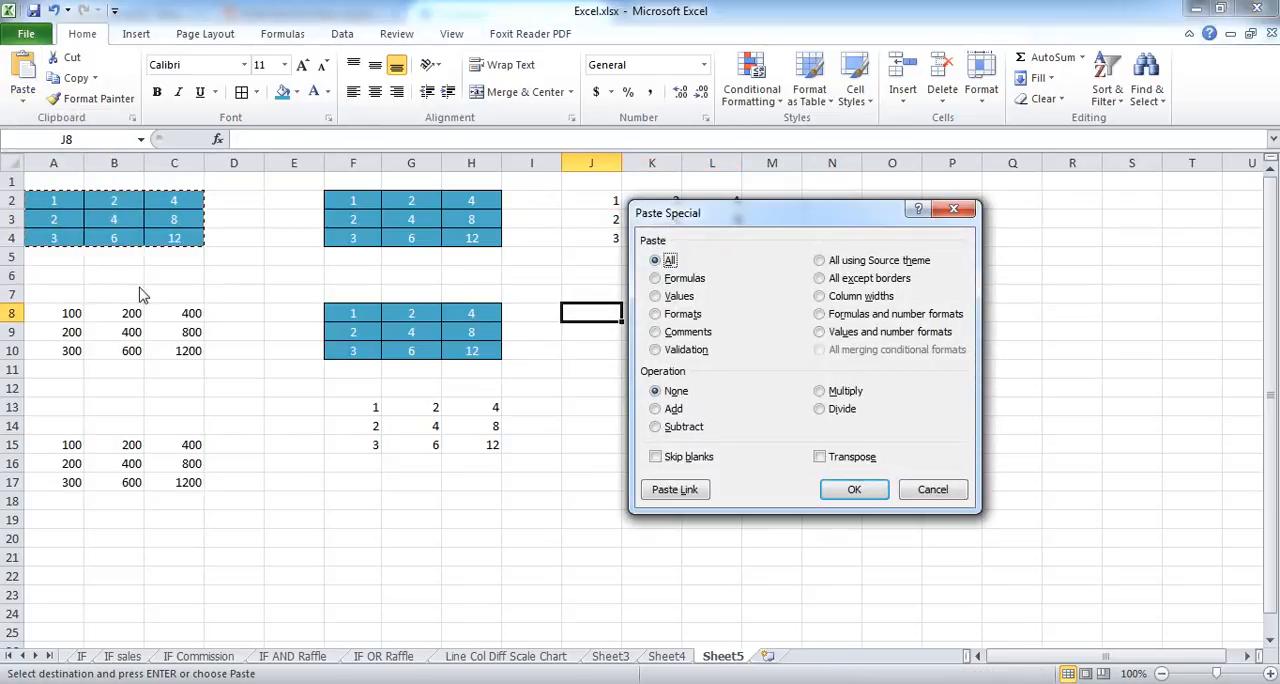
left_click(676, 315)
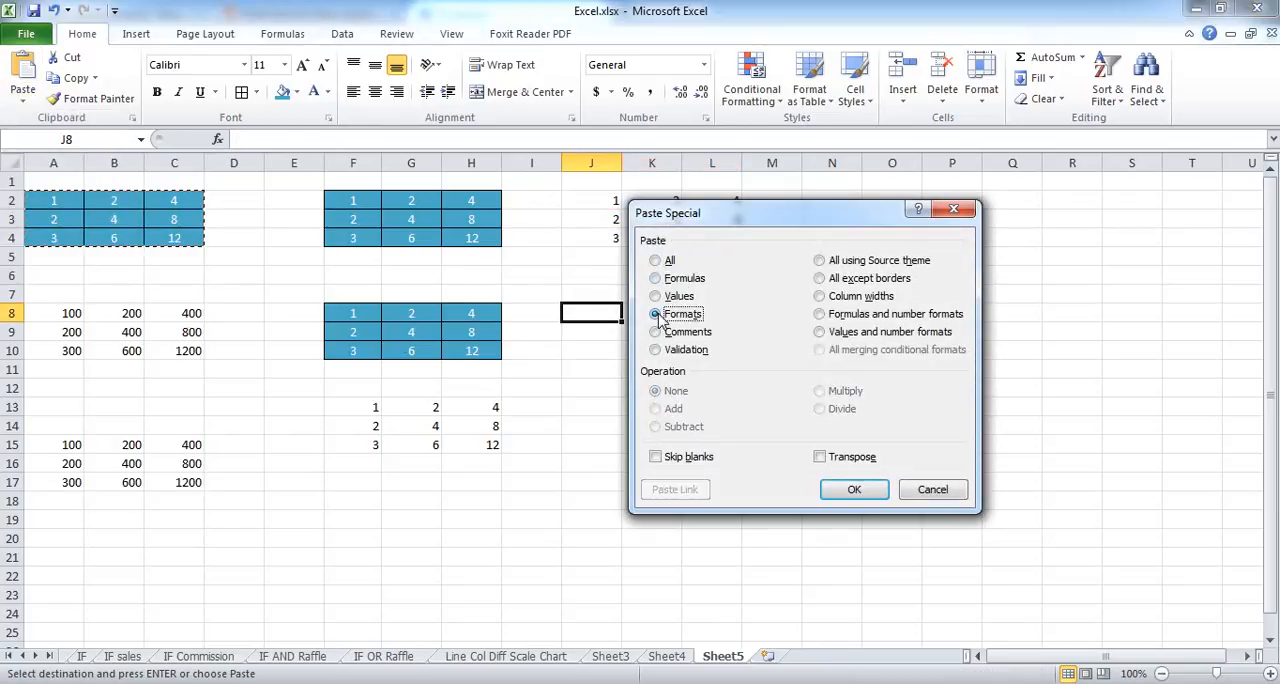
left_click_drag(726, 220, 828, 221)
left_click(922, 457)
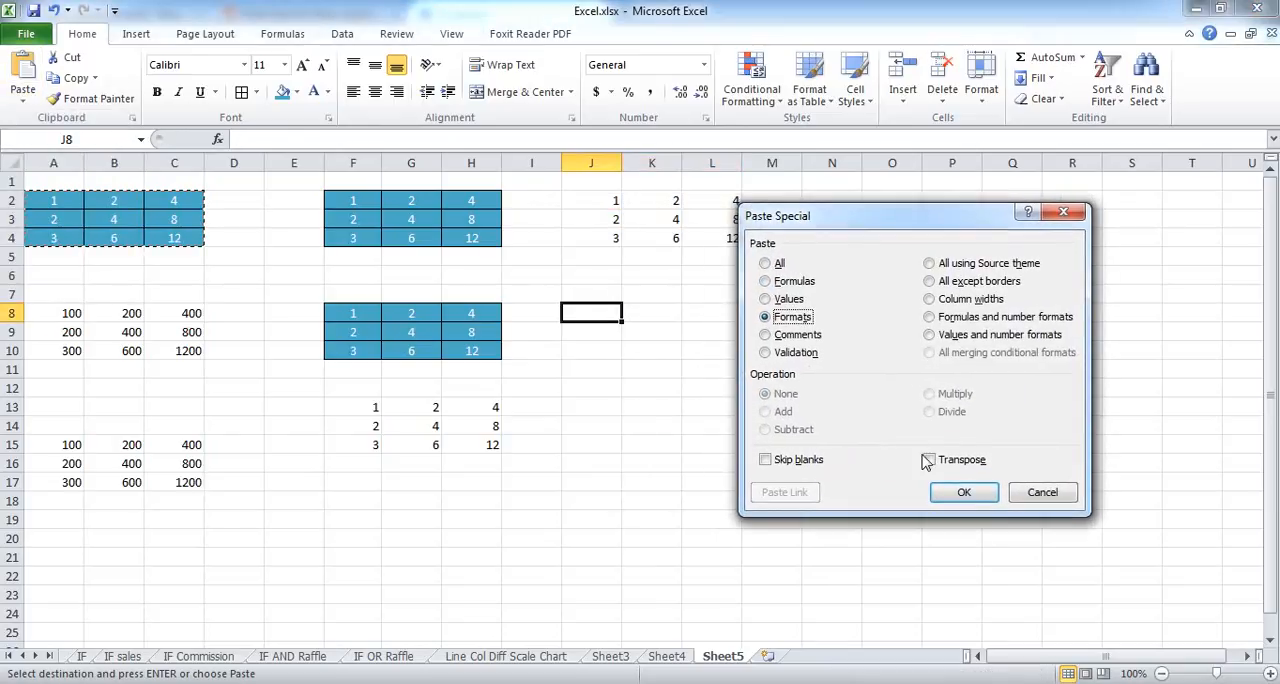
left_click(956, 490)
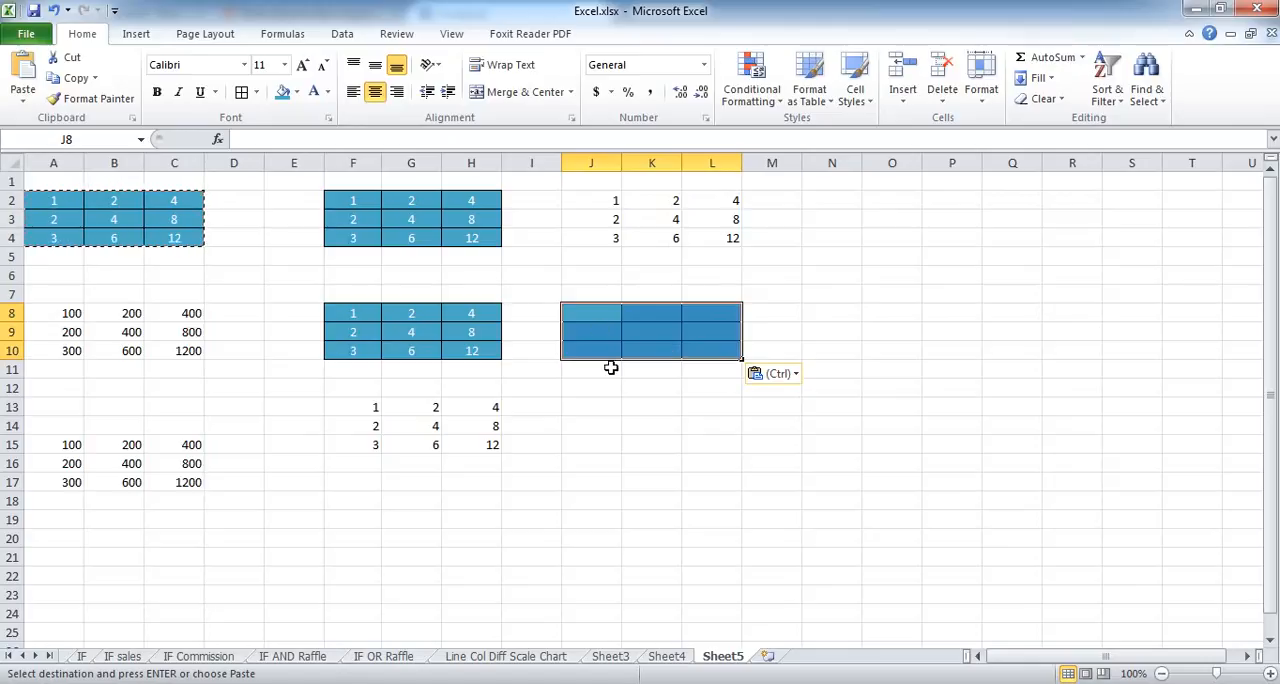
Step: Open the Paste Special options for the copied table with J13 as the destination
left_click(606, 406)
left_click(24, 104)
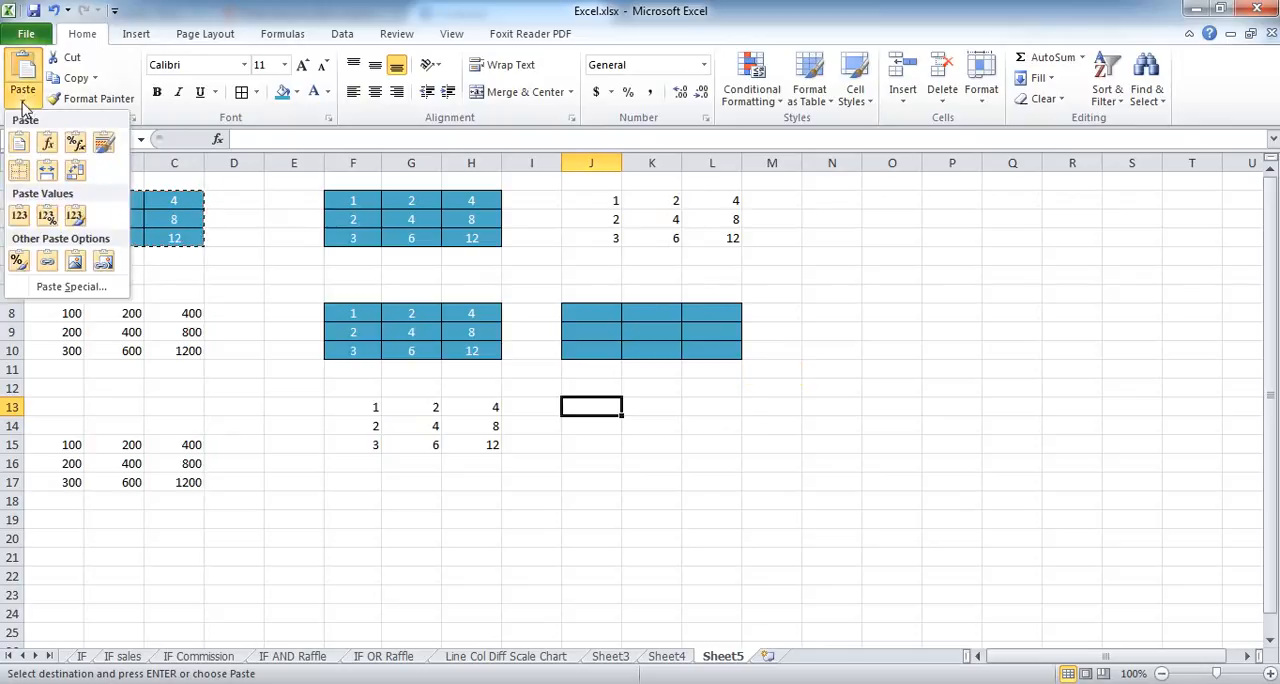
left_click(78, 286)
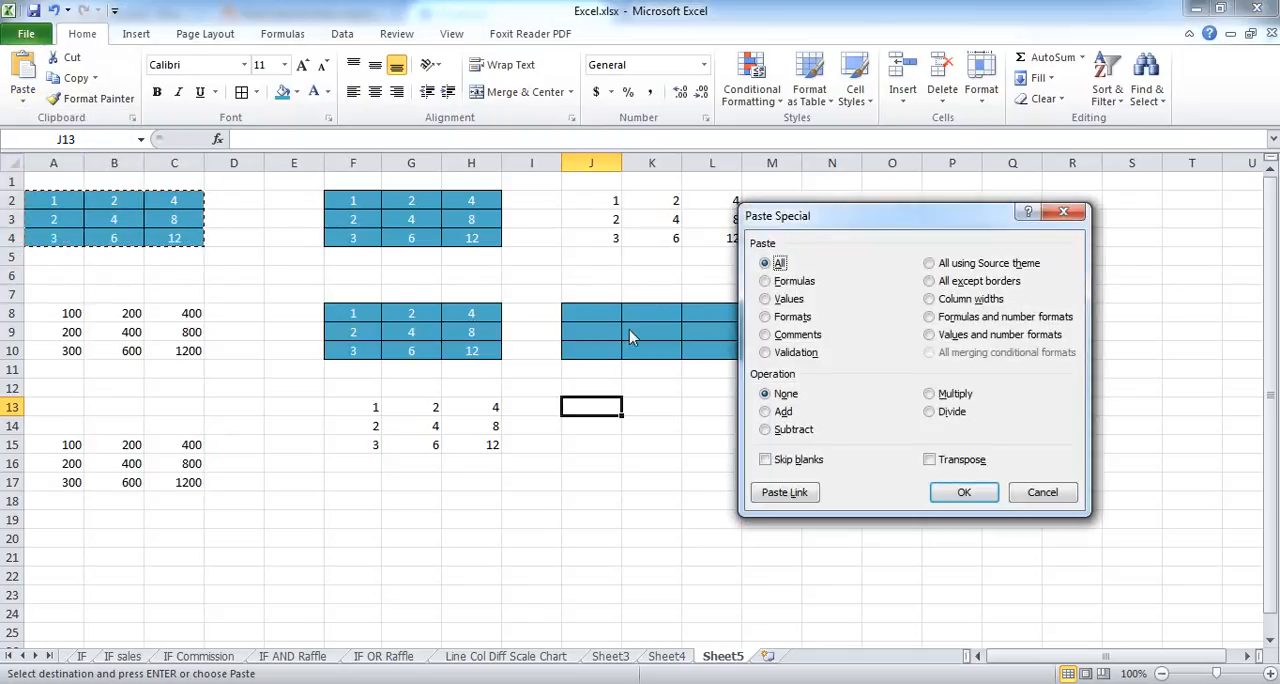